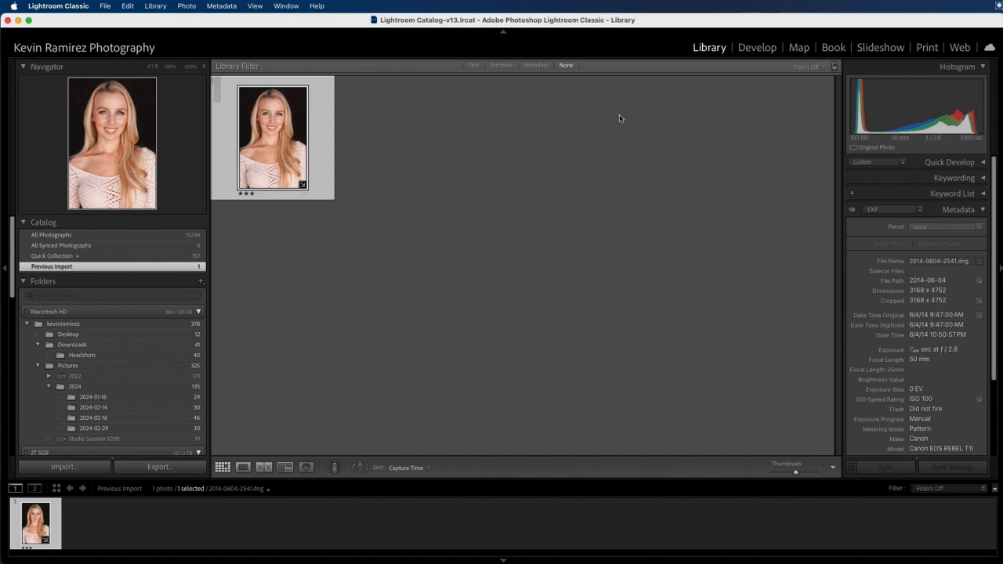
Step: Switch to the Develop module with headshot 2014-0604-2541.dng open for editing
{"action": "left_click", "coordinate": [752, 51]}
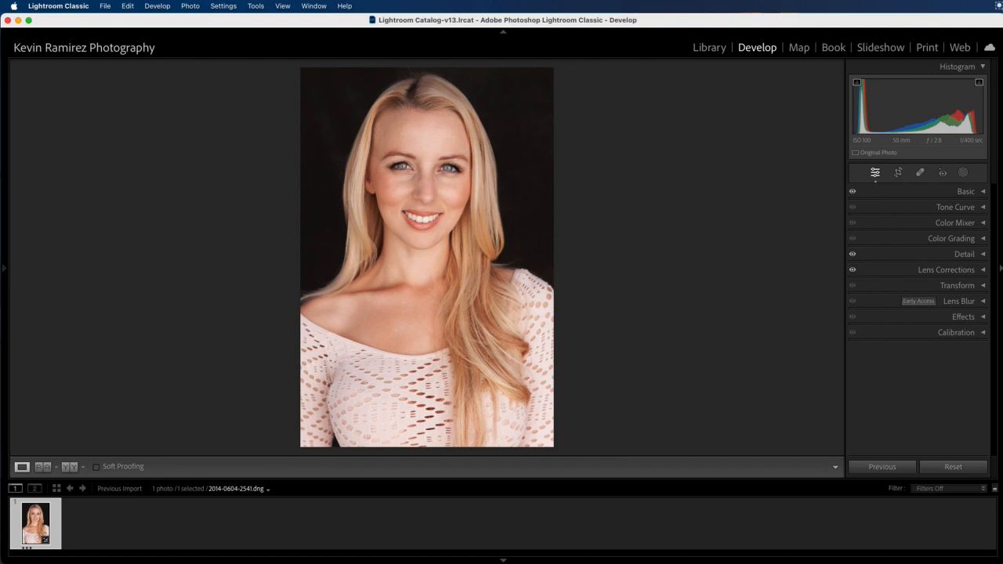
Step: Check the Basic panel, make a virtual copy of 2014-0604-2541.dng, and select the original
{"action": "left_click", "coordinate": [983, 192]}
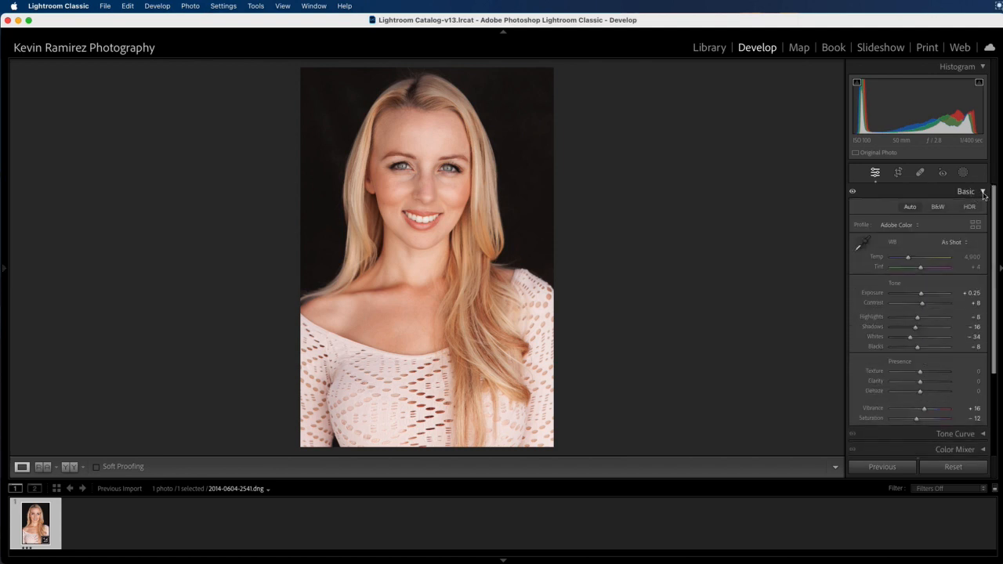
{"action": "left_click", "coordinate": [983, 194]}
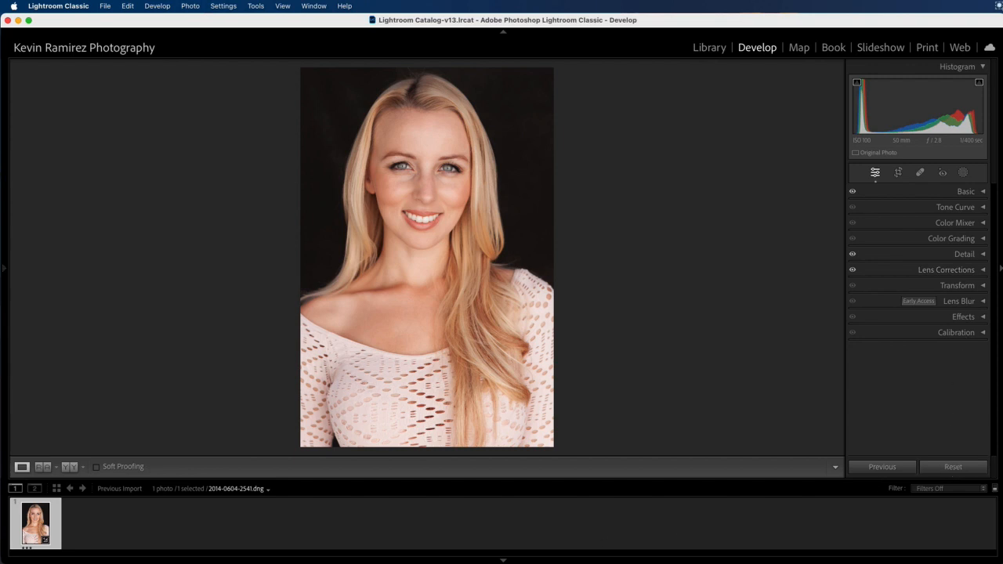
{"action": "right_click", "coordinate": [31, 523]}
{"action": "mouse_move", "coordinate": [90, 547]}
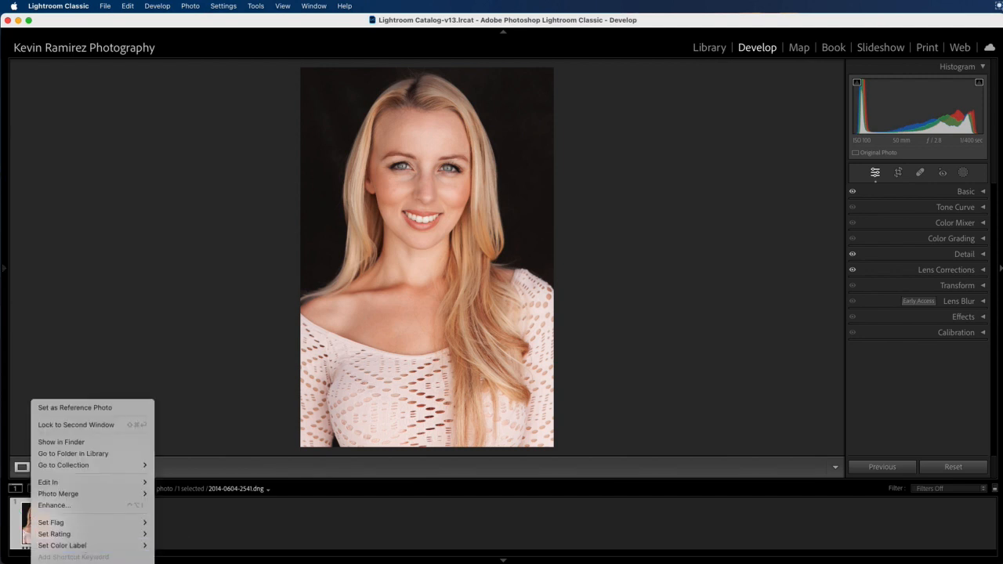
{"action": "key", "text": "Escape"}
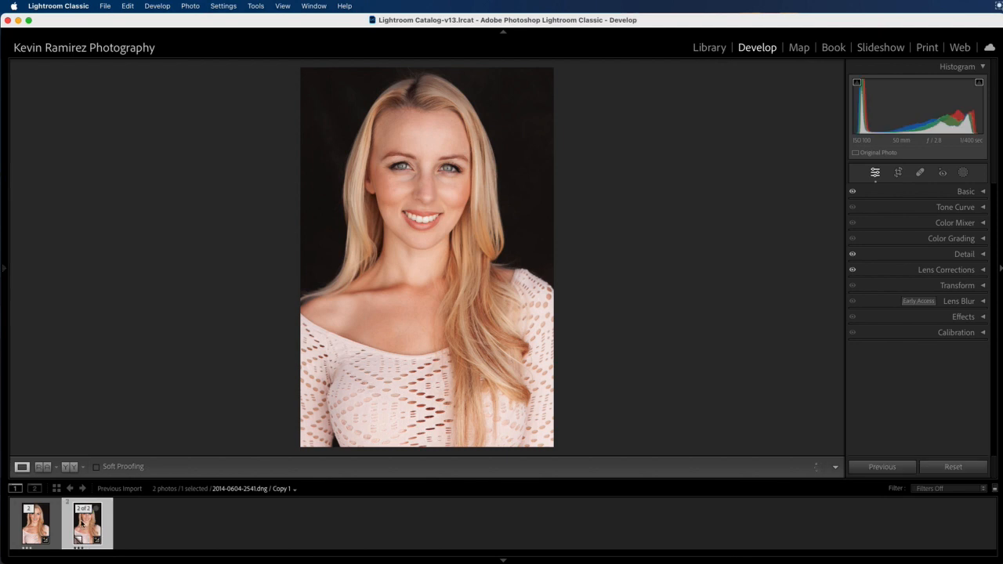
{"action": "left_click", "coordinate": [40, 523]}
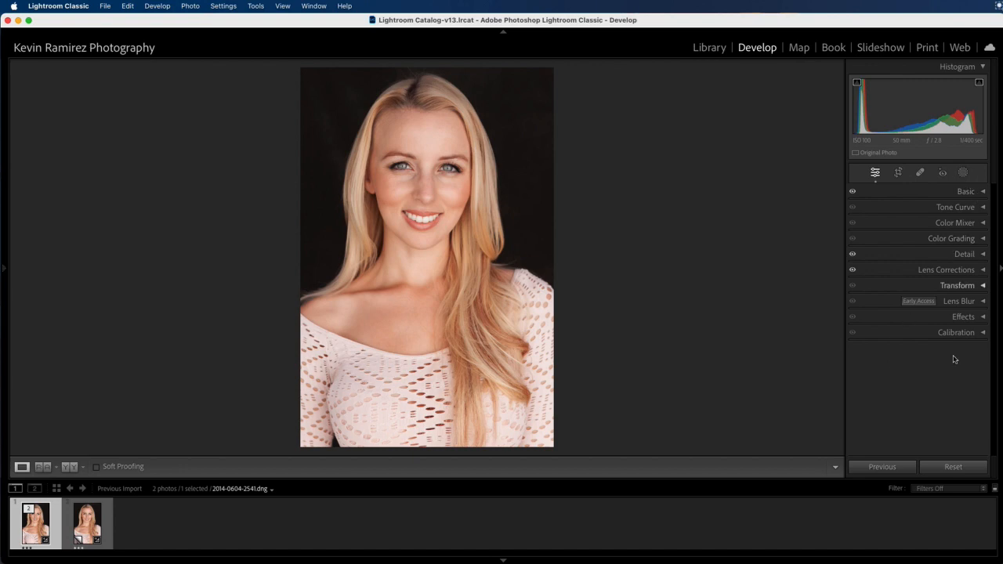
Step: Reset the original's edits, leaving As Shot white balance (Temp 4,900, Tint +4) and tones at 0
{"action": "left_click", "coordinate": [955, 467]}
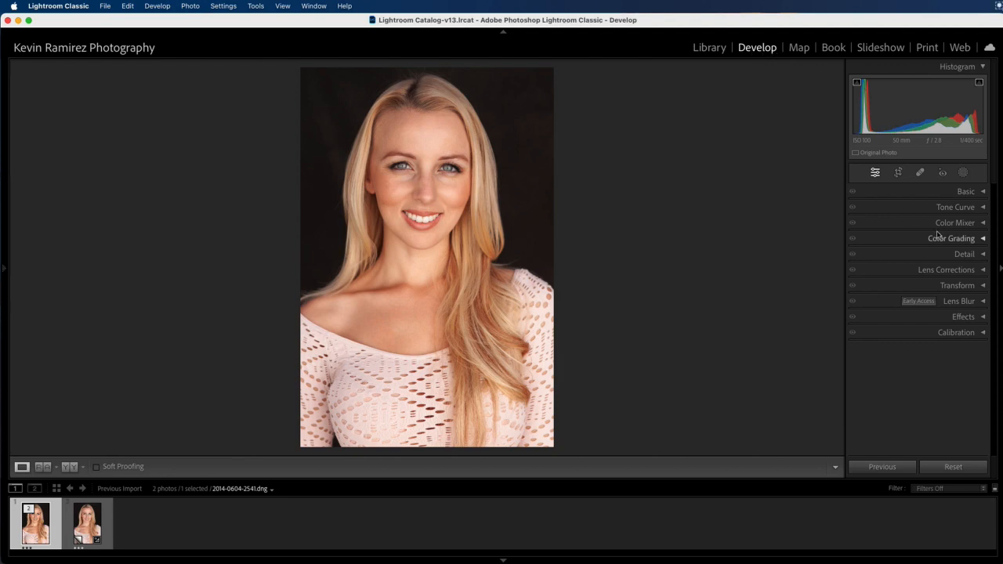
{"action": "left_click", "coordinate": [968, 192]}
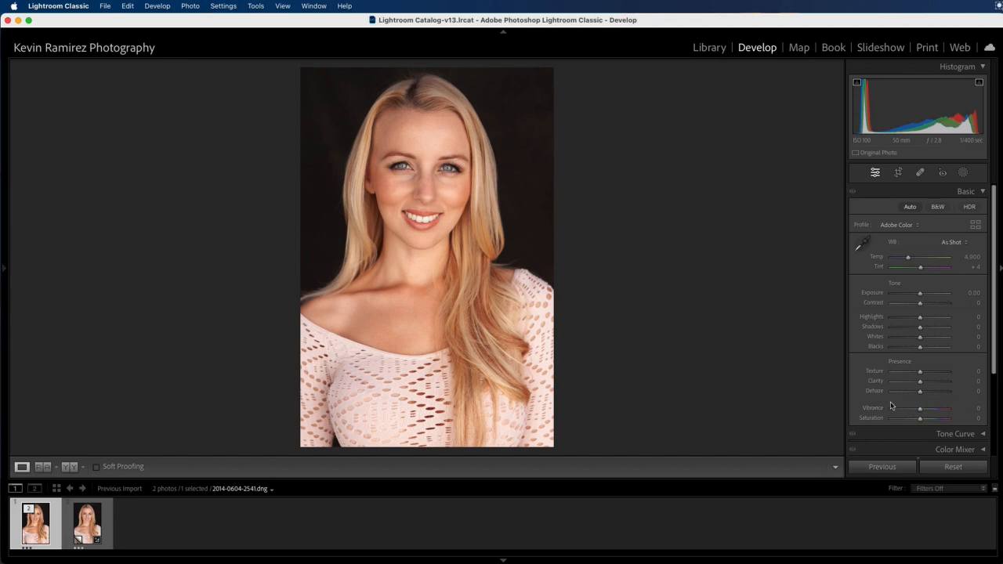
Step: Zoom to 100% between the eyes, dock the Navigator panel, and pan around the face
{"action": "left_click", "coordinate": [418, 178]}
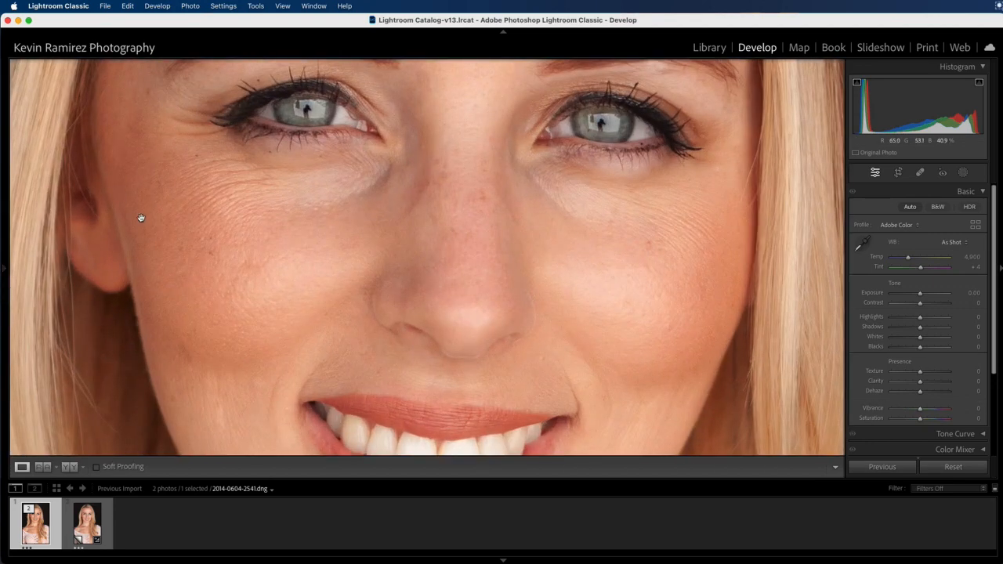
{"action": "mouse_move", "coordinate": [6, 274]}
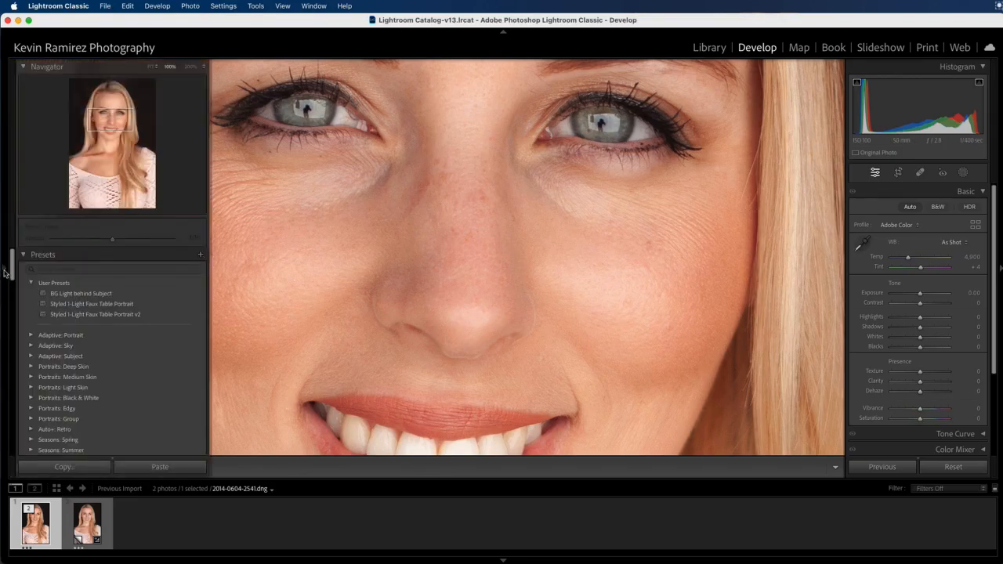
{"action": "left_click", "coordinate": [5, 271]}
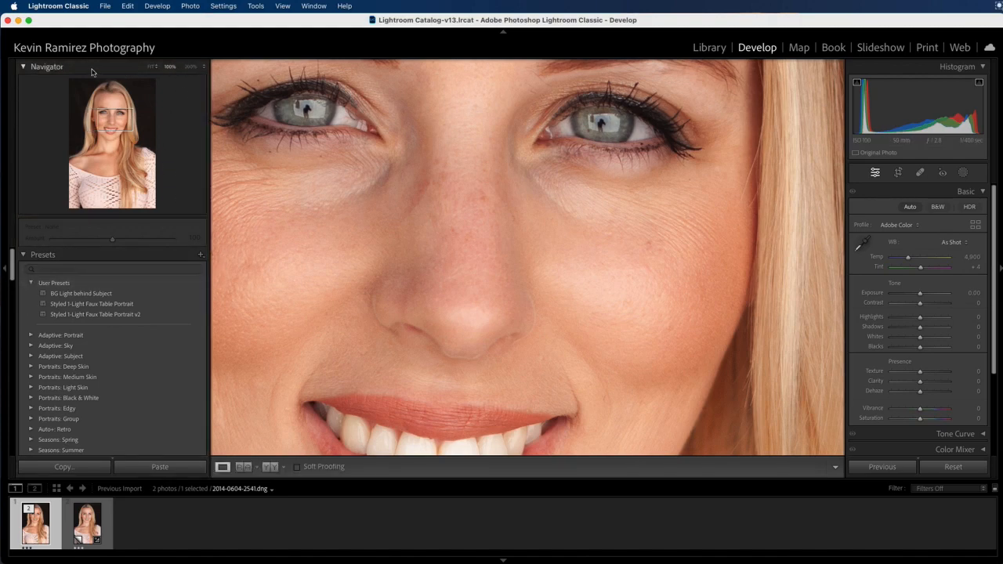
{"action": "left_click", "coordinate": [203, 67]}
{"action": "left_click", "coordinate": [174, 71]}
{"action": "left_click_drag", "start_coordinate": [446, 192], "coordinate": [484, 207]}
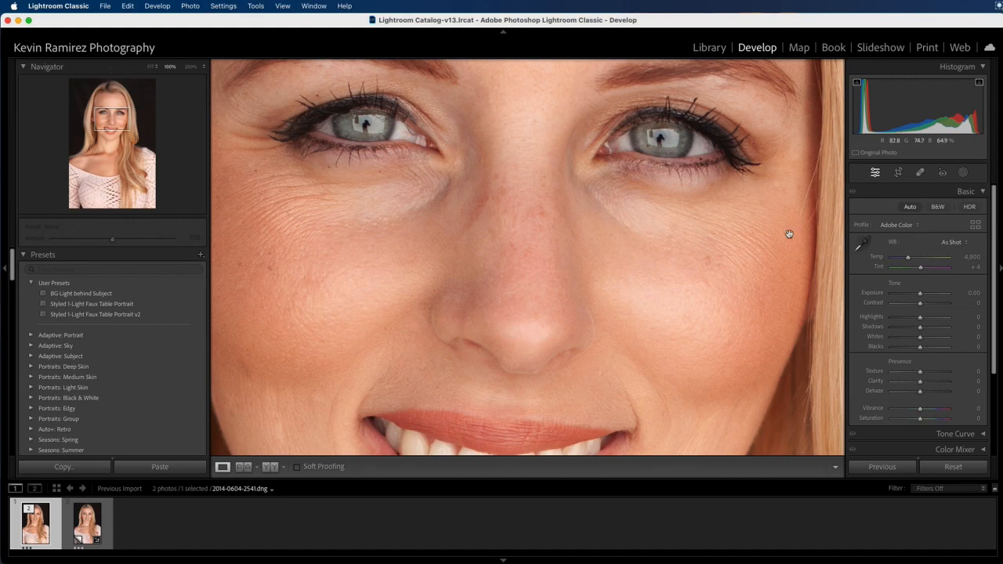
Step: Raise the headshot's Exposure to +0.25 and return to the full Fit view
{"action": "left_click", "coordinate": [921, 296]}
{"action": "left_click_drag", "start_coordinate": [920, 295], "coordinate": [917, 293]}
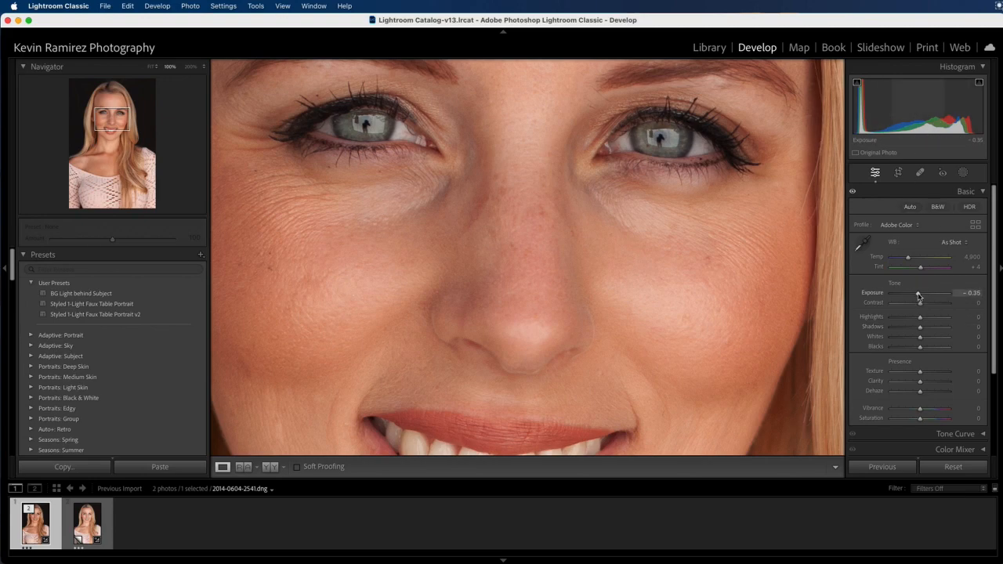
{"action": "left_click_drag", "start_coordinate": [919, 294], "coordinate": [920, 294]}
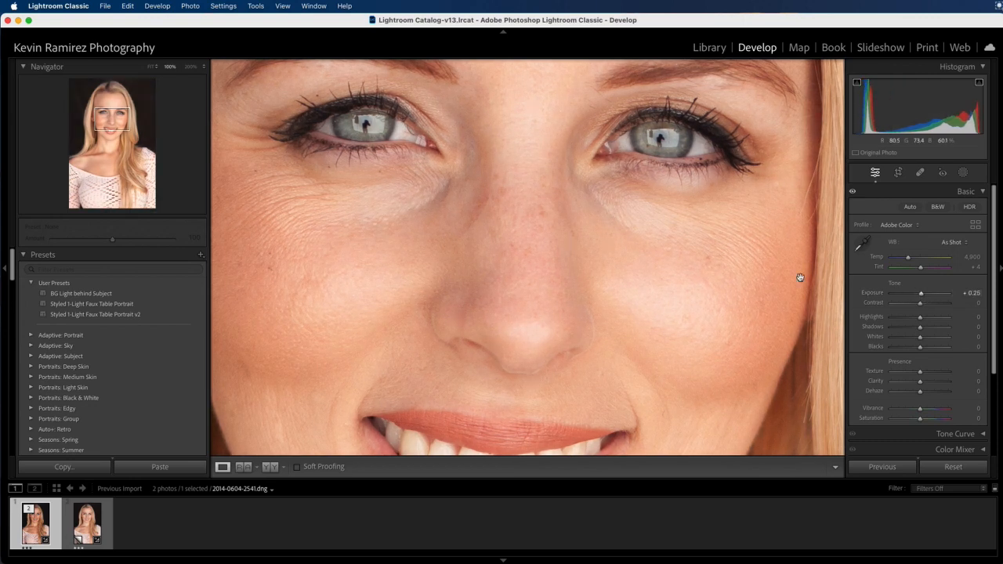
{"action": "left_click", "coordinate": [597, 279]}
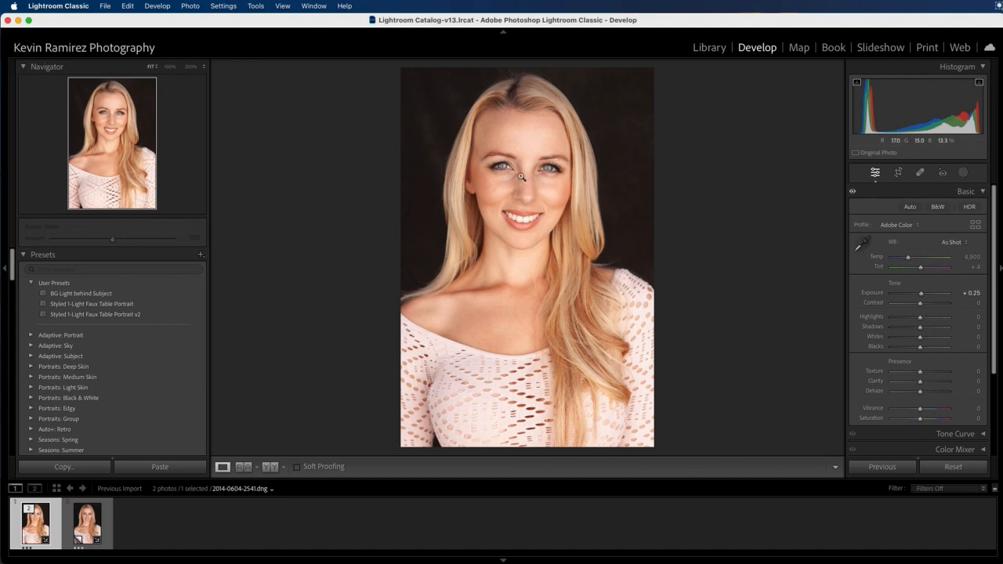
{"action": "left_click", "coordinate": [539, 214]}
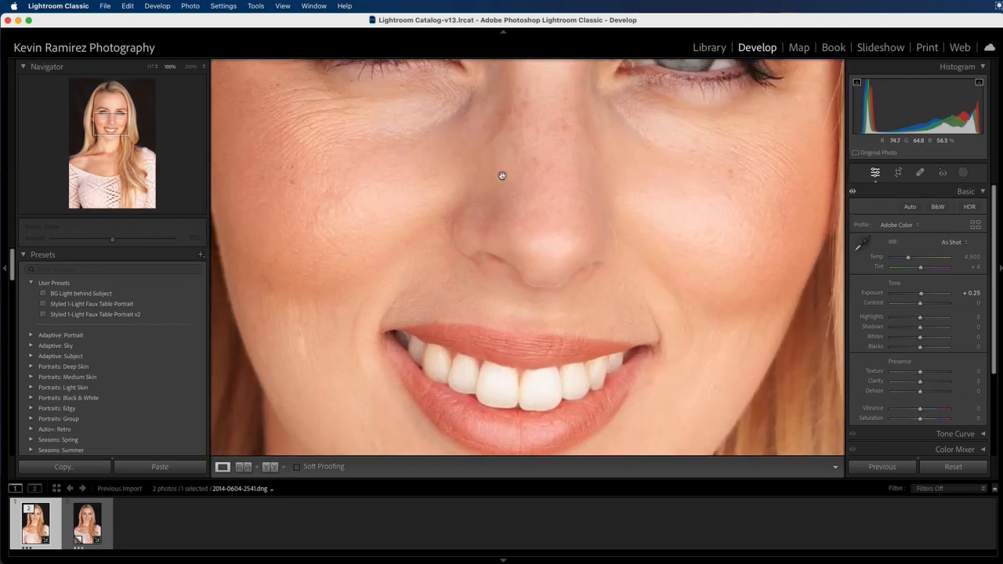
{"action": "left_click_drag", "start_coordinate": [502, 175], "coordinate": [561, 337]}
{"action": "left_click_drag", "start_coordinate": [581, 260], "coordinate": [558, 278]}
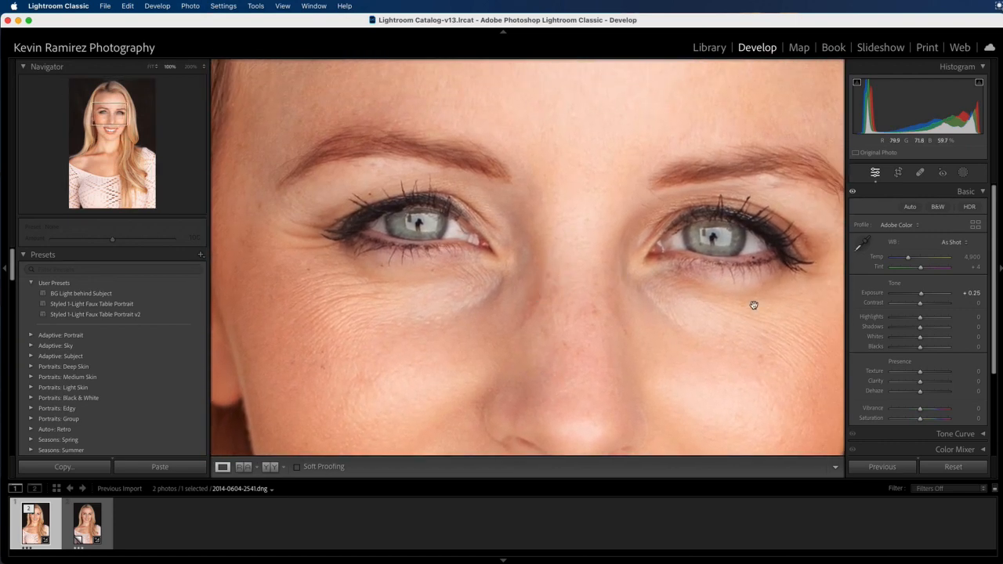
{"action": "left_click_drag", "start_coordinate": [707, 347], "coordinate": [694, 287]}
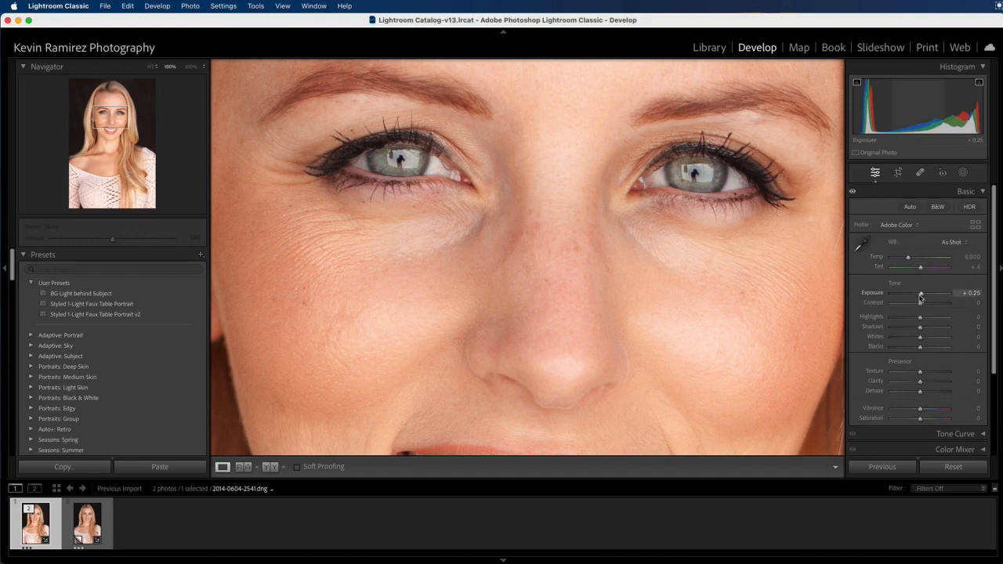
{"action": "left_click", "coordinate": [577, 253]}
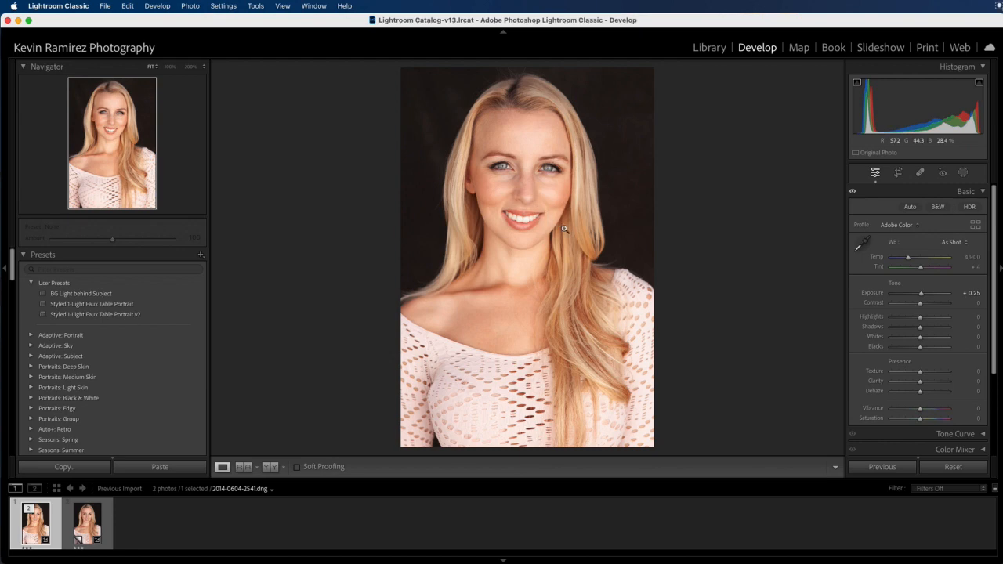
Step: Zoom to 200% and frame the right eye with the eyebrow above it
{"action": "left_click", "coordinate": [537, 173]}
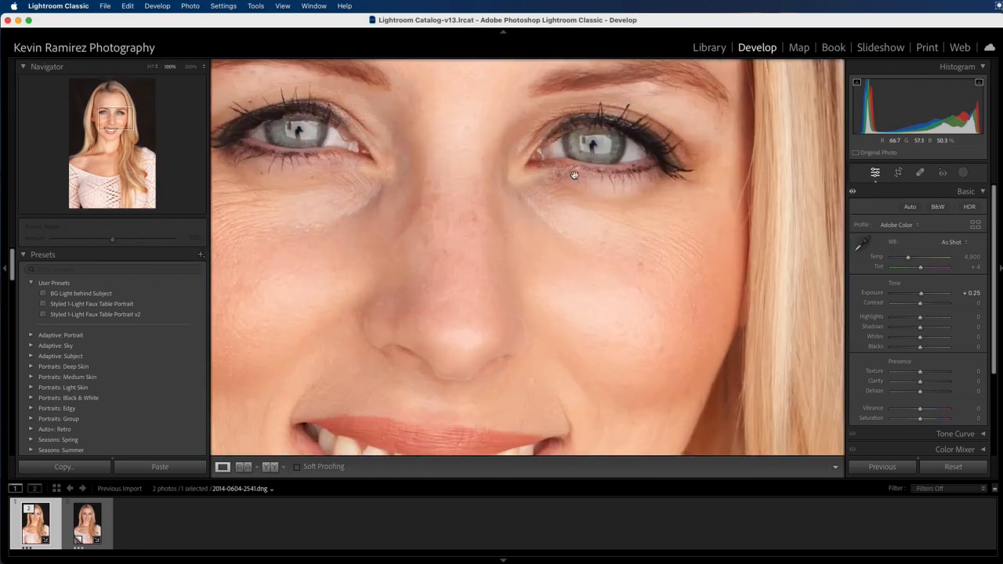
{"action": "left_click_drag", "start_coordinate": [589, 151], "coordinate": [595, 210]}
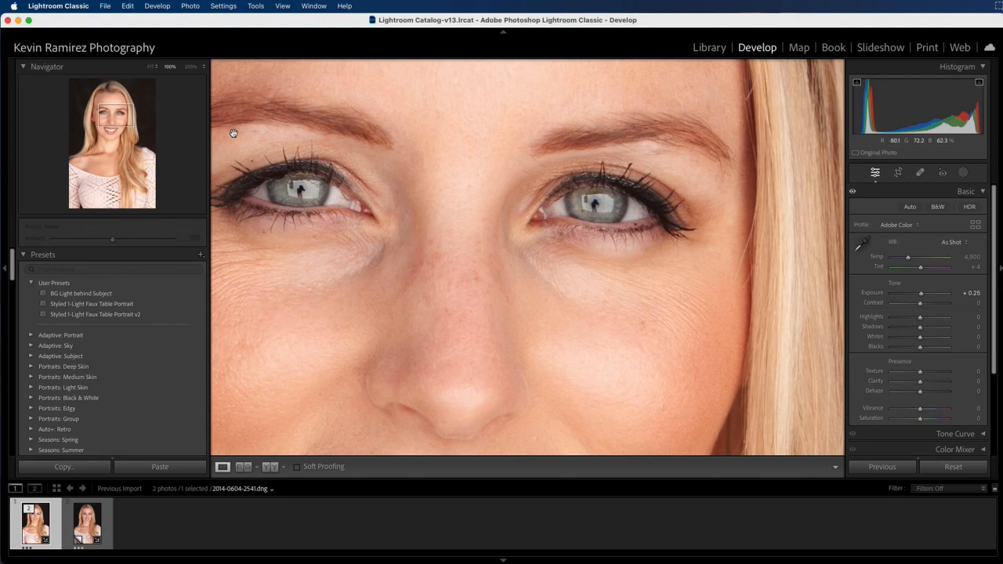
{"action": "left_click", "coordinate": [191, 67]}
{"action": "left_click_drag", "start_coordinate": [785, 181], "coordinate": [738, 240]}
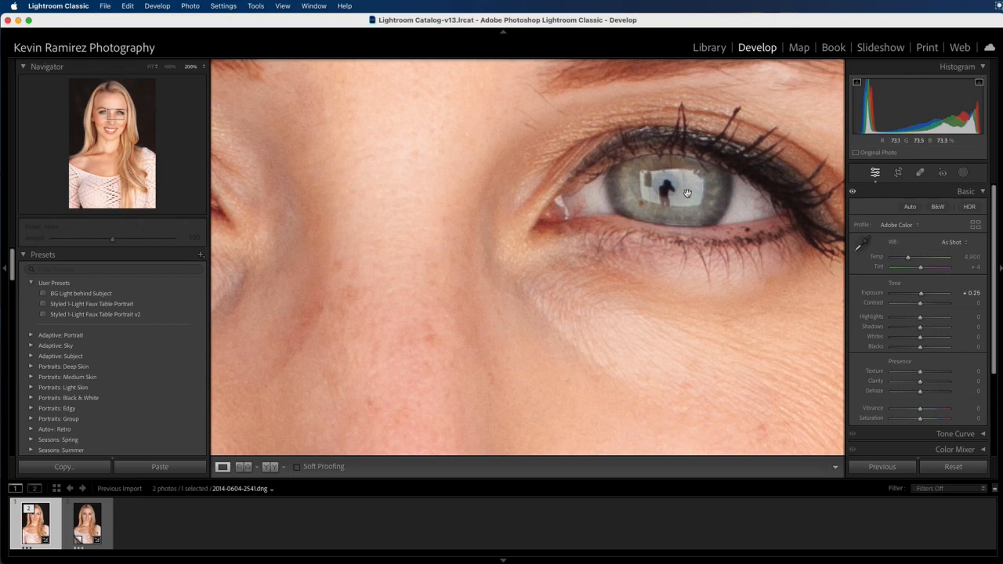
Step: Inspect the nose and eye area at 200% to find the bright skin under the eye
{"action": "left_click", "coordinate": [485, 229]}
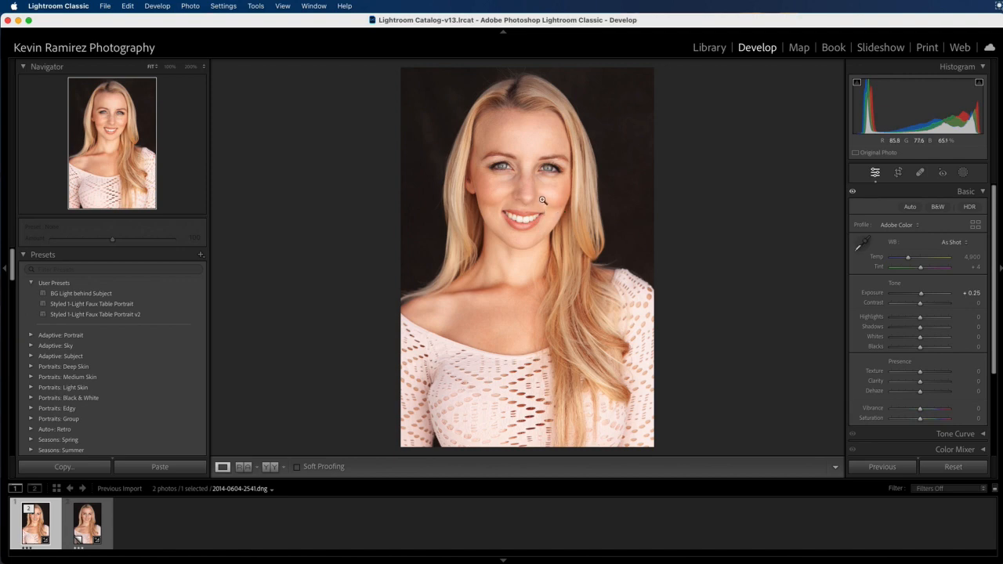
{"action": "left_click", "coordinate": [531, 206]}
{"action": "left_click_drag", "start_coordinate": [595, 177], "coordinate": [548, 310]}
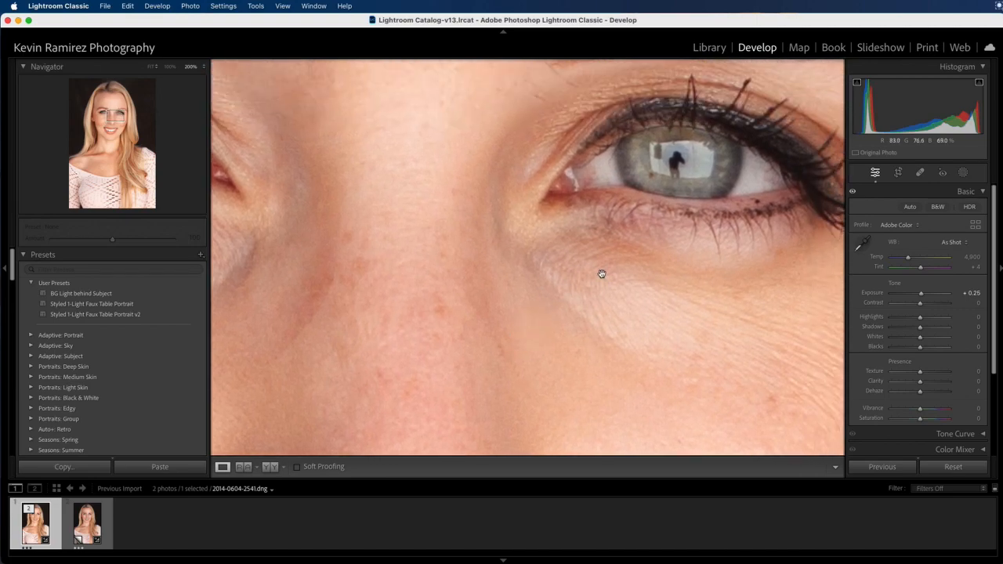
{"action": "left_click", "coordinate": [641, 274]}
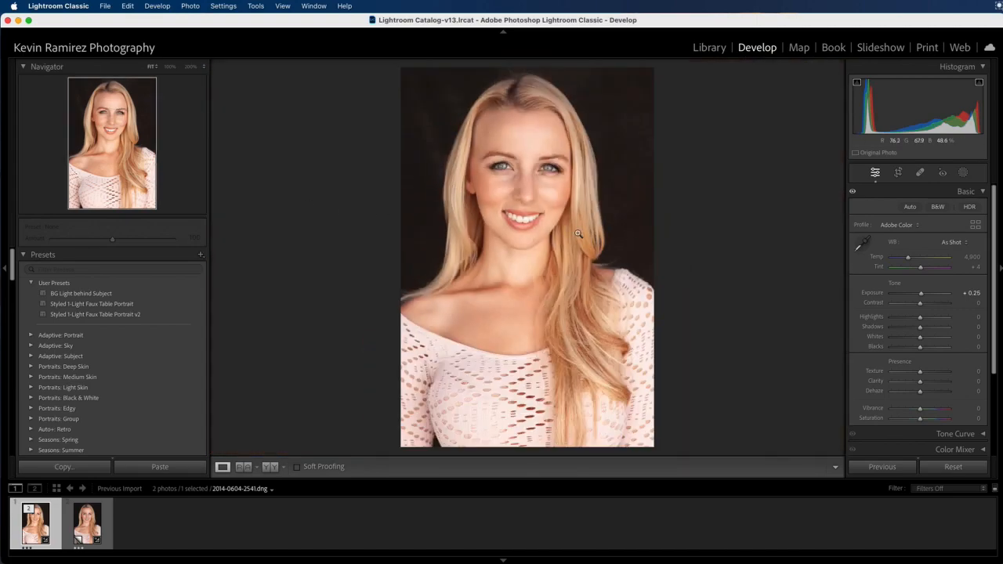
{"action": "left_click", "coordinate": [513, 193]}
{"action": "left_click_drag", "start_coordinate": [557, 227], "coordinate": [627, 206]}
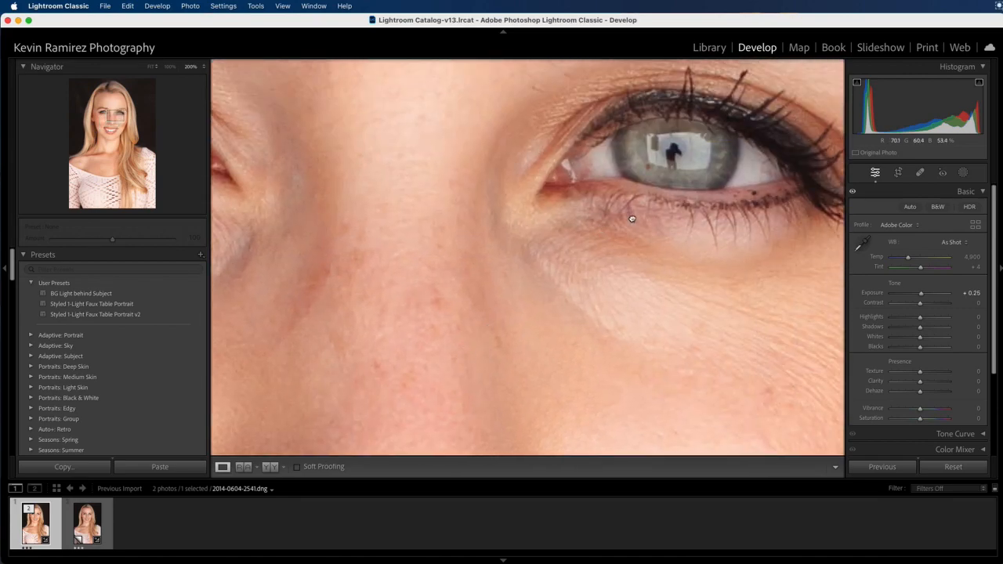
{"action": "left_click", "coordinate": [631, 217]}
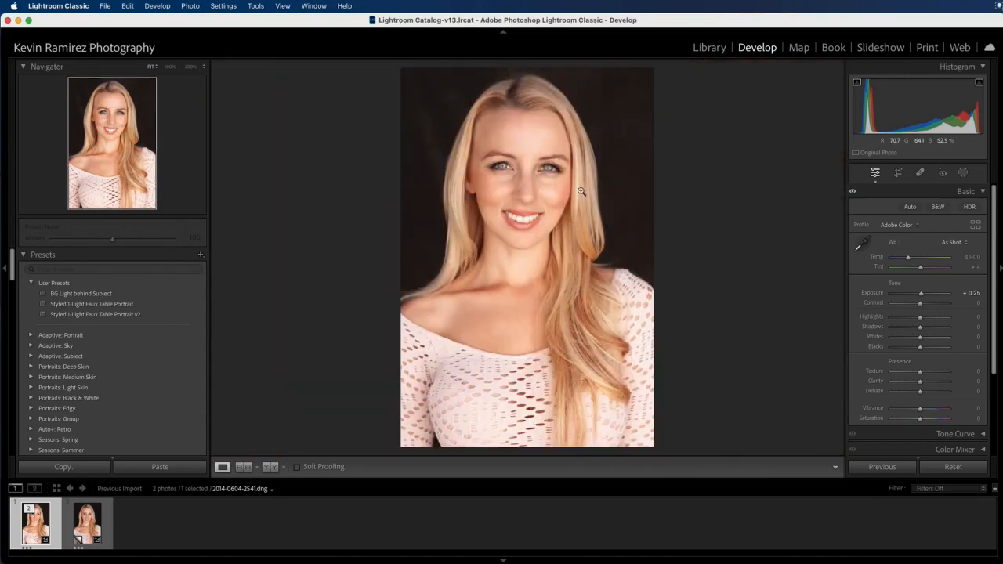
{"action": "left_click", "coordinate": [540, 164]}
{"action": "left_click_drag", "start_coordinate": [701, 234], "coordinate": [571, 163]}
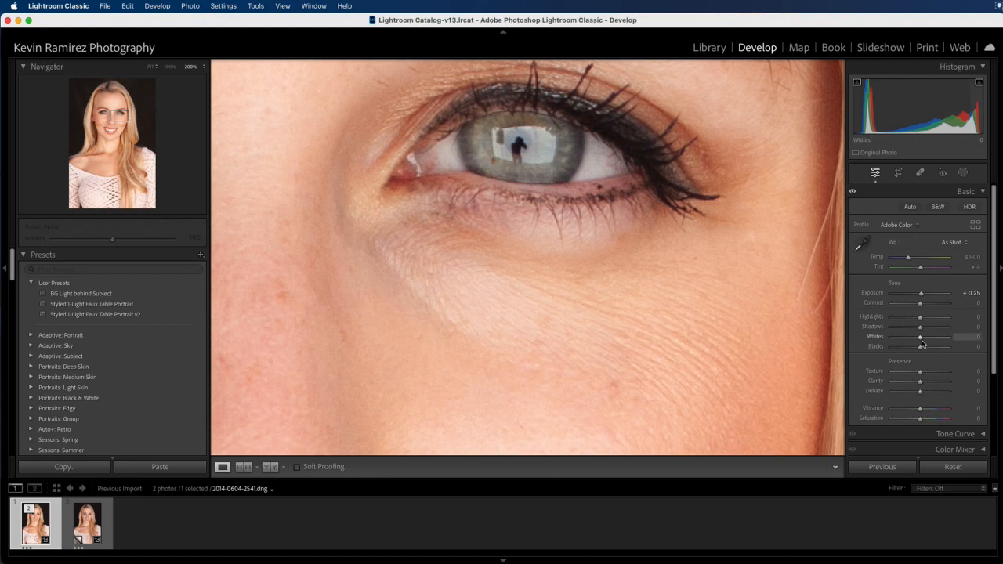
{"action": "left_click_drag", "start_coordinate": [562, 284], "coordinate": [627, 239]}
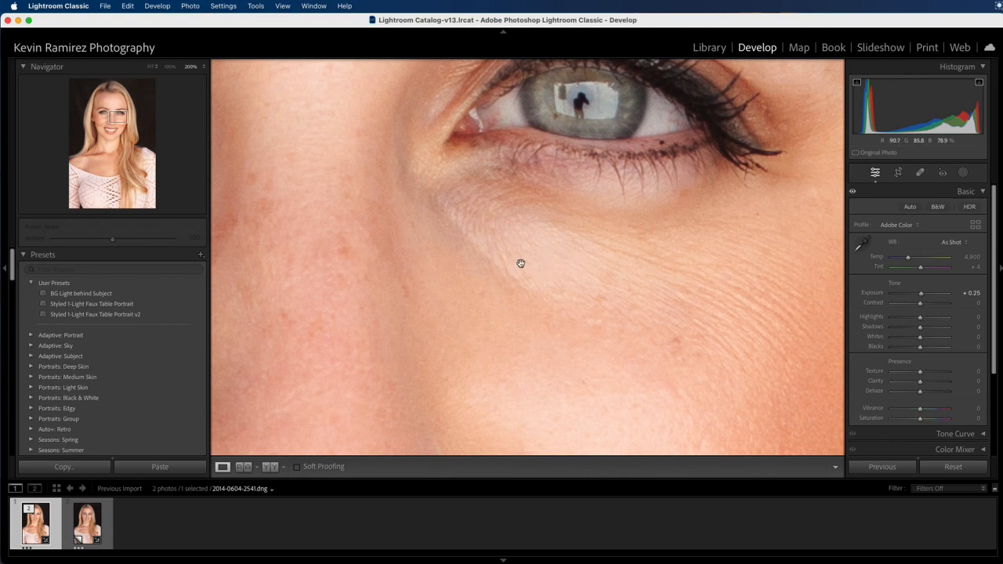
{"action": "scroll", "coordinate": [544, 322], "scroll_direction": "down", "scroll_amount": 5}
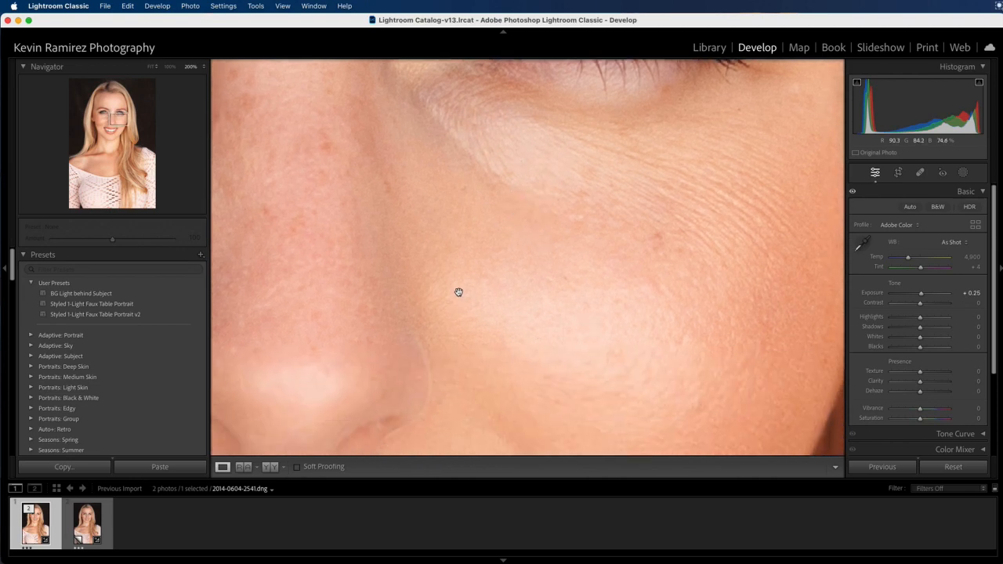
{"action": "scroll", "coordinate": [552, 280], "scroll_direction": "up", "scroll_amount": 5}
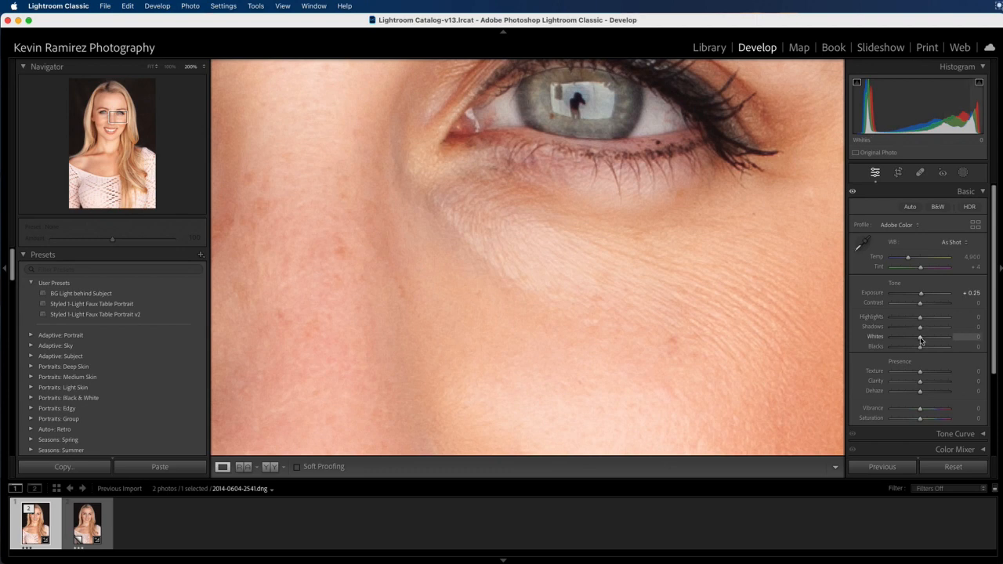
Step: Lower Whites to -27 while checking the under-eye skin at 200%
{"action": "left_click_drag", "start_coordinate": [920, 339], "coordinate": [913, 339]}
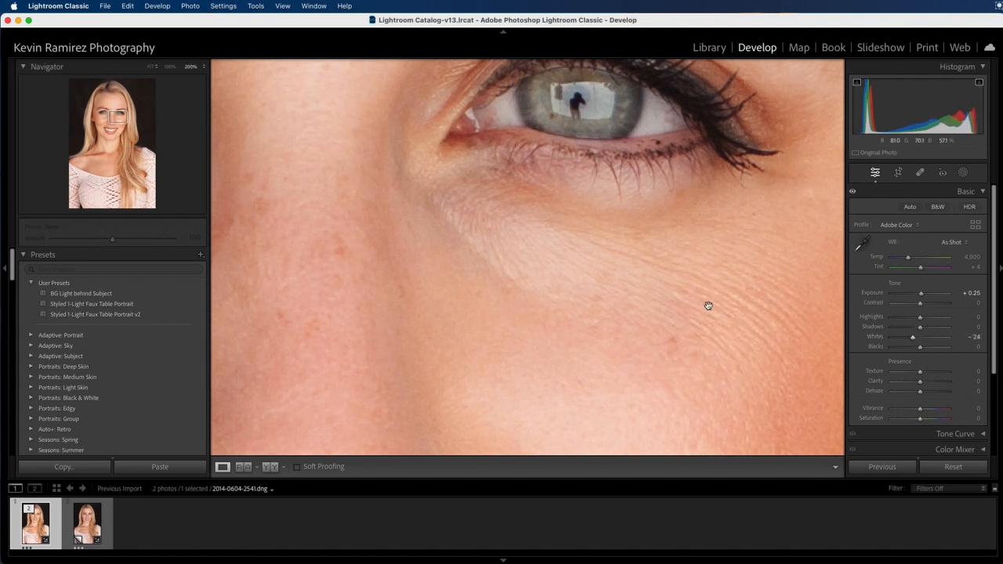
{"action": "left_click_drag", "start_coordinate": [555, 284], "coordinate": [557, 227]}
{"action": "left_click_drag", "start_coordinate": [542, 419], "coordinate": [559, 358]}
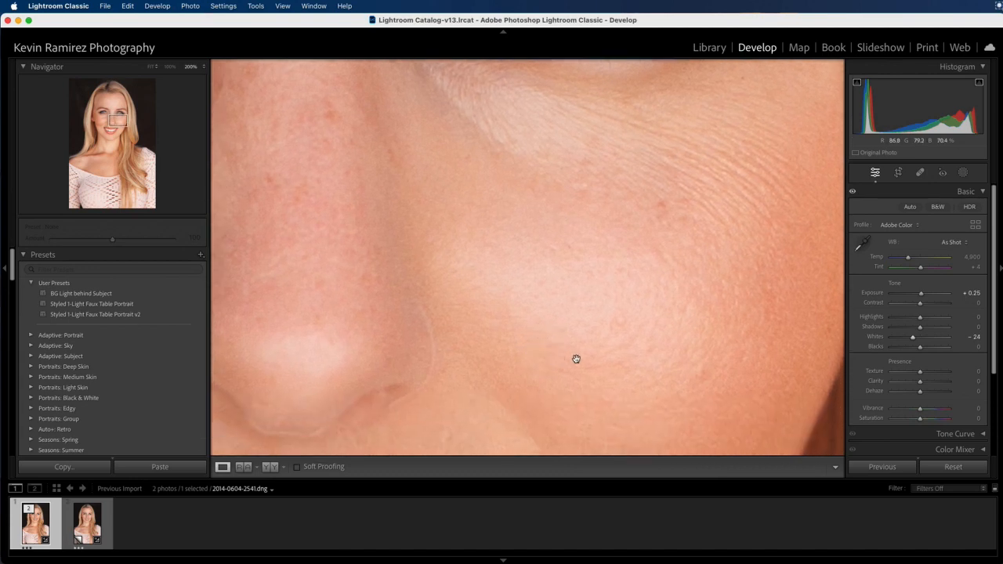
{"action": "left_click", "coordinate": [913, 339]}
{"action": "left_click_drag", "start_coordinate": [914, 339], "coordinate": [921, 340]}
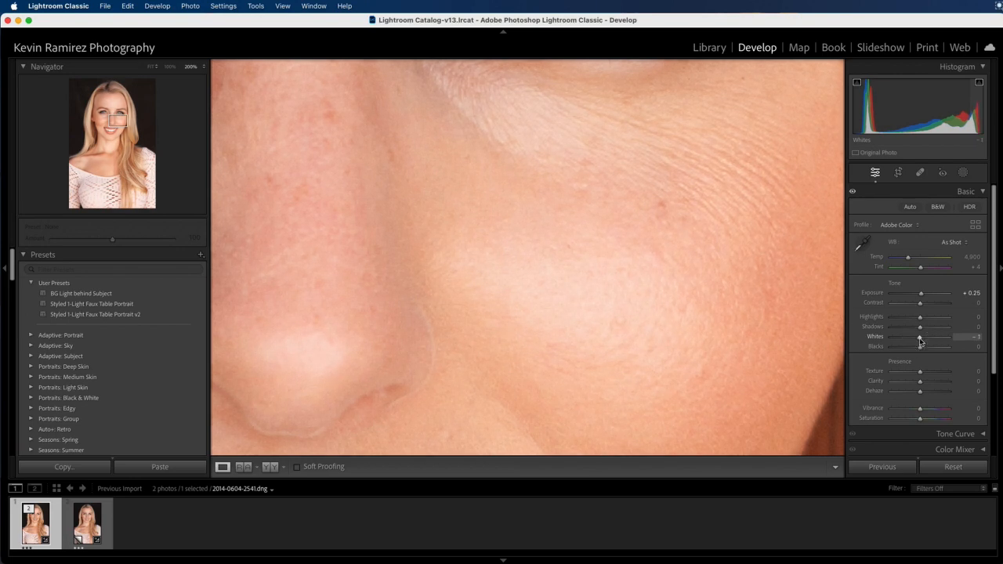
{"action": "left_click_drag", "start_coordinate": [920, 340], "coordinate": [912, 340]}
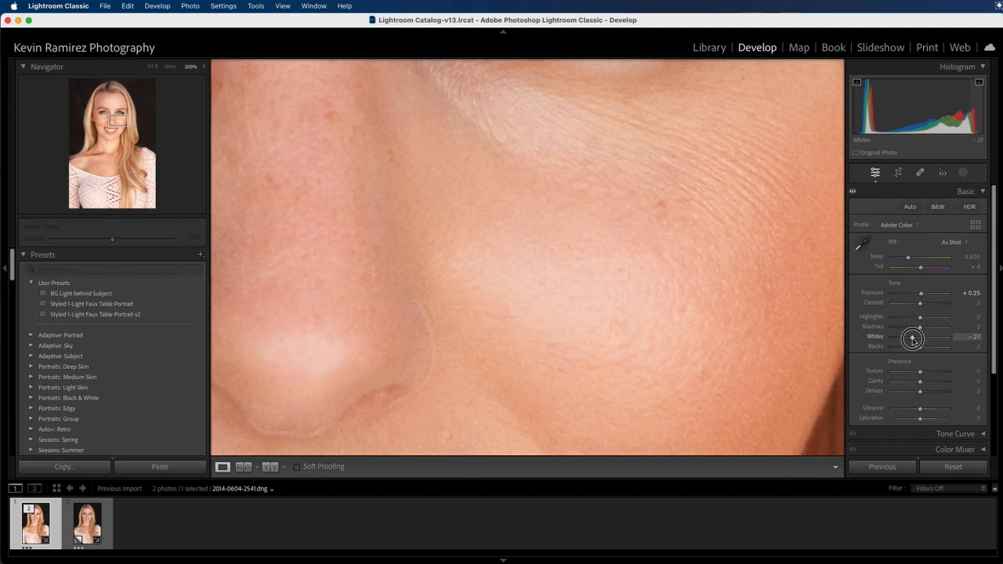
{"action": "left_click_drag", "start_coordinate": [912, 339], "coordinate": [912, 339]}
{"action": "left_click_drag", "start_coordinate": [513, 215], "coordinate": [600, 325]}
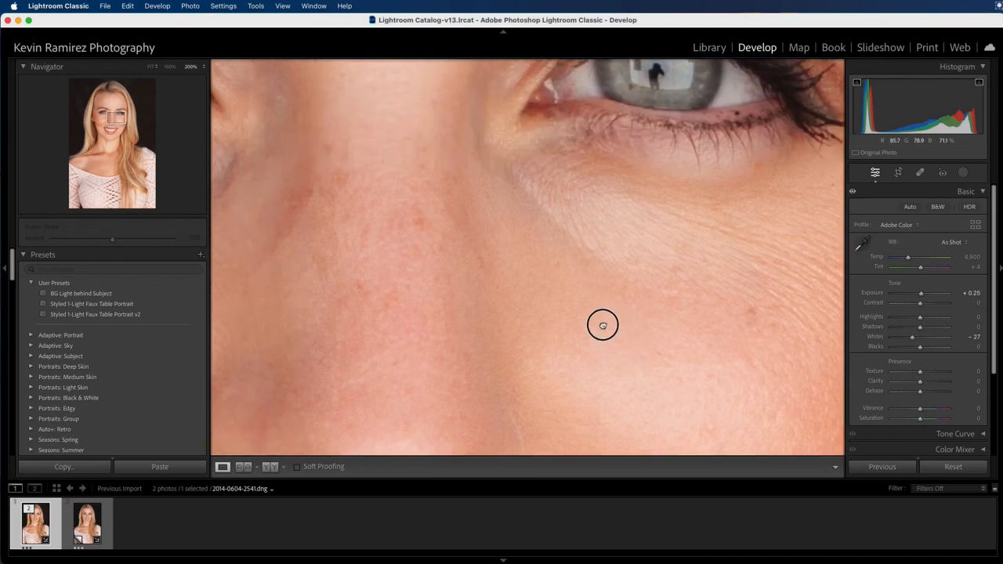
{"action": "left_click_drag", "start_coordinate": [662, 295], "coordinate": [622, 246]}
Step: Reduce Highlights to -12 while viewing the area under the eye at 200%
{"action": "left_click", "coordinate": [609, 273]}
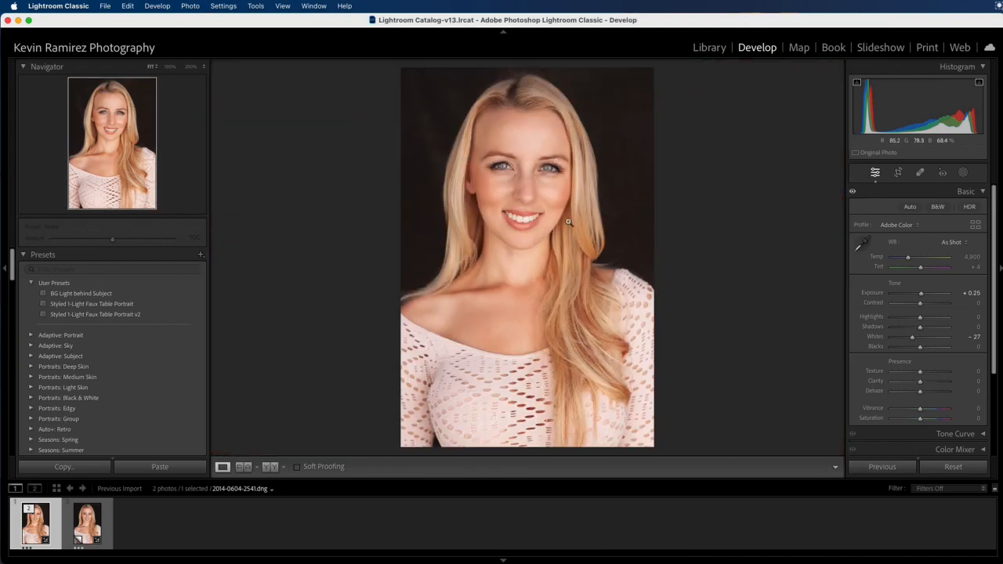
{"action": "left_click", "coordinate": [531, 197]}
{"action": "left_click_drag", "start_coordinate": [562, 193], "coordinate": [531, 259]}
{"action": "left_click_drag", "start_coordinate": [705, 176], "coordinate": [620, 274]}
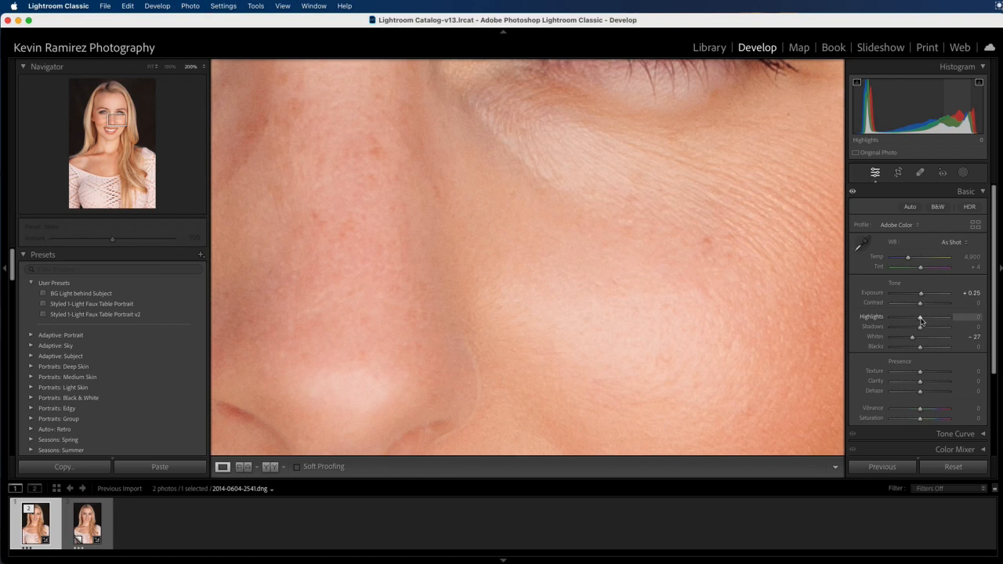
{"action": "left_click_drag", "start_coordinate": [922, 320], "coordinate": [916, 319]}
{"action": "left_click_drag", "start_coordinate": [916, 319], "coordinate": [915, 318]}
Step: Compare with Basic adjustments toggled off and on, then inspect the other eye at 200%
{"action": "left_click", "coordinate": [580, 301]}
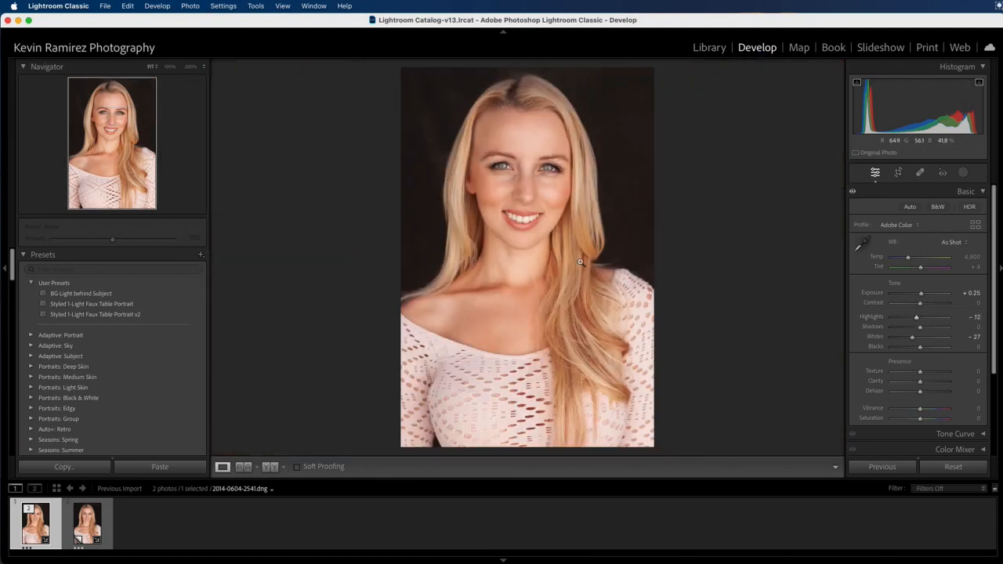
{"action": "left_click", "coordinate": [853, 194]}
{"action": "left_click", "coordinate": [853, 194]}
{"action": "left_click", "coordinate": [533, 177]}
{"action": "left_click_drag", "start_coordinate": [676, 177], "coordinate": [611, 248]}
{"action": "left_click_drag", "start_coordinate": [542, 256], "coordinate": [839, 181]}
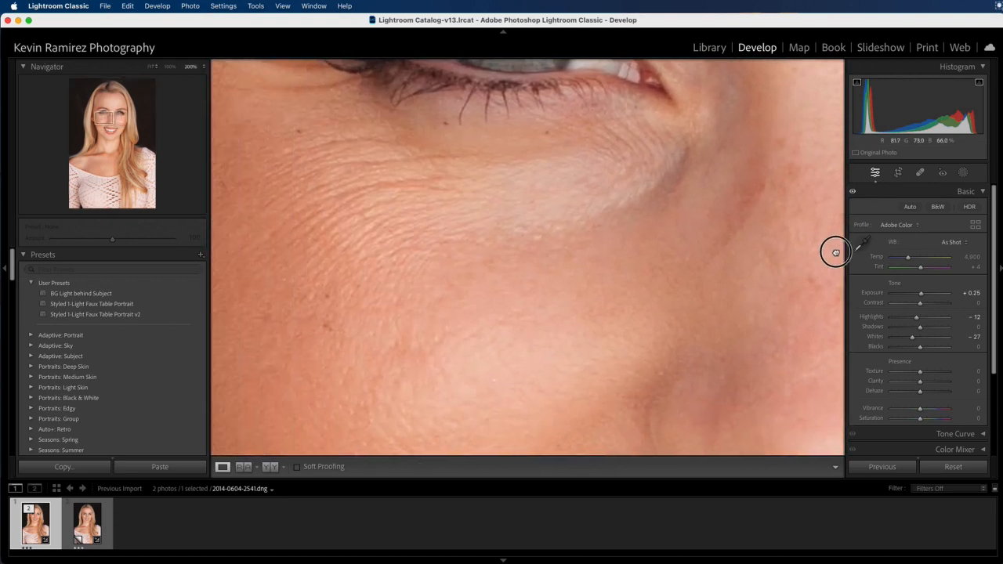
{"action": "left_click", "coordinate": [170, 67]}
{"action": "left_click_drag", "start_coordinate": [651, 262], "coordinate": [575, 212]}
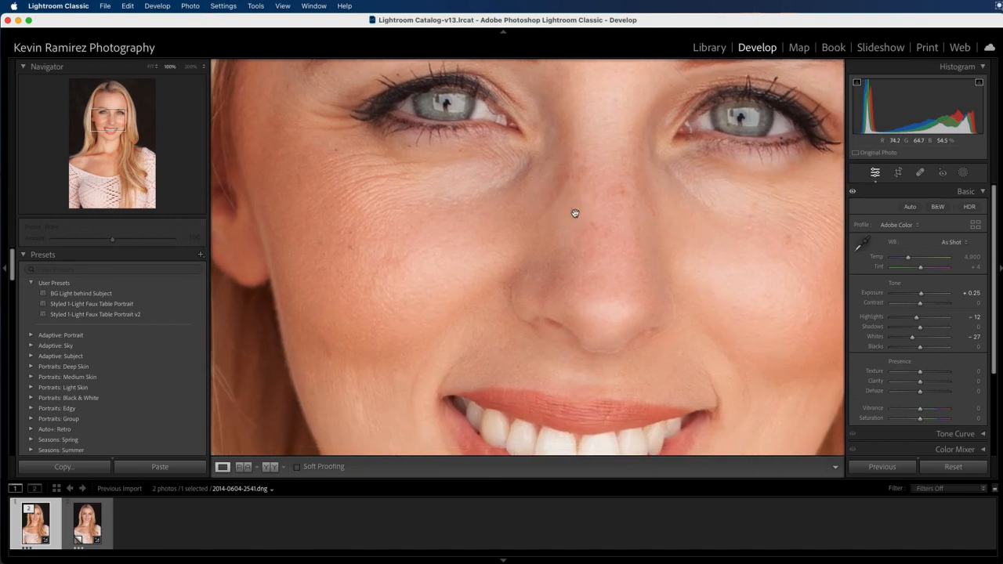
{"action": "left_click", "coordinate": [853, 193]}
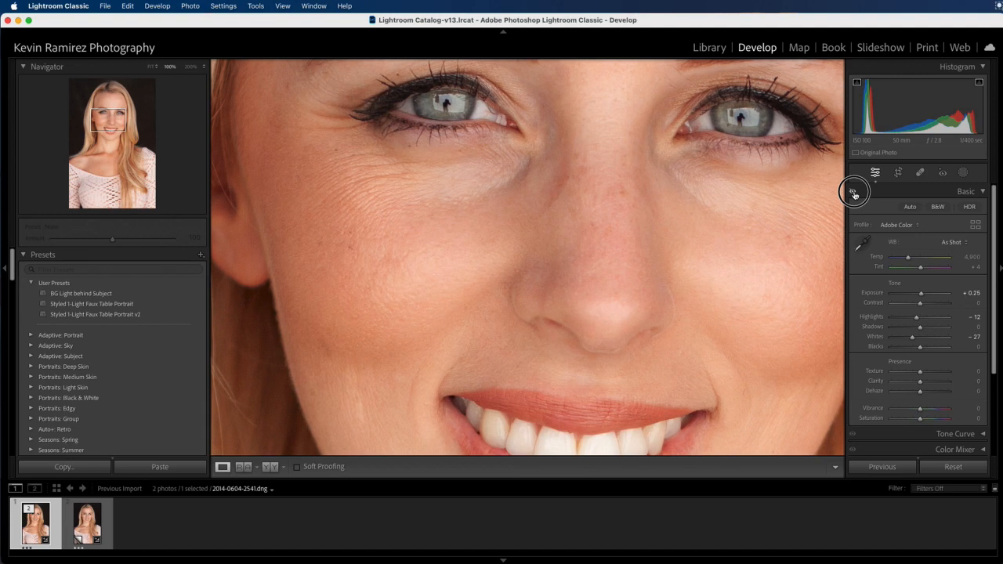
{"action": "left_click", "coordinate": [853, 192]}
{"action": "left_click", "coordinate": [853, 192]}
{"action": "left_click", "coordinate": [853, 193]}
{"action": "left_click", "coordinate": [853, 193]}
{"action": "left_click", "coordinate": [853, 192]}
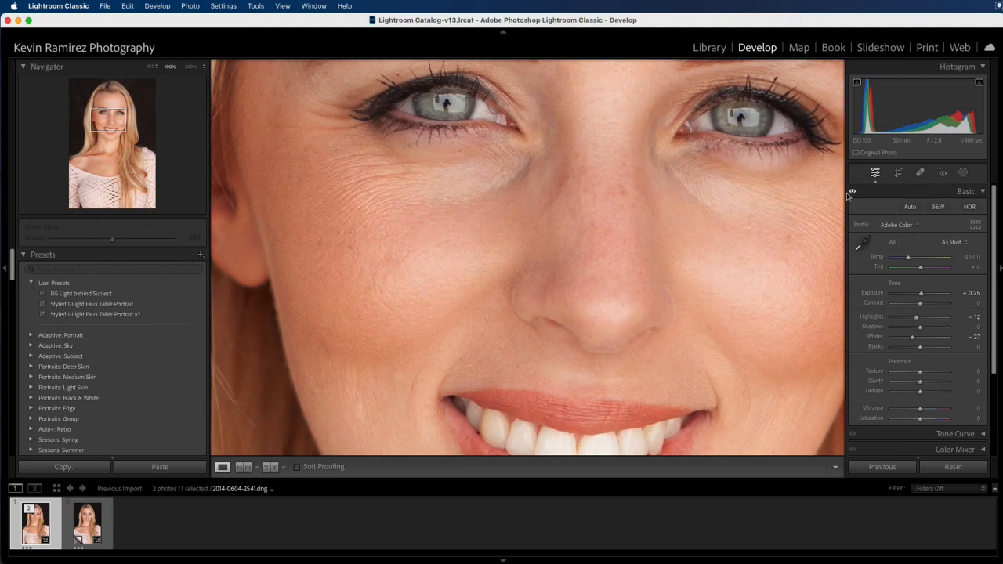
{"action": "left_click", "coordinate": [661, 233]}
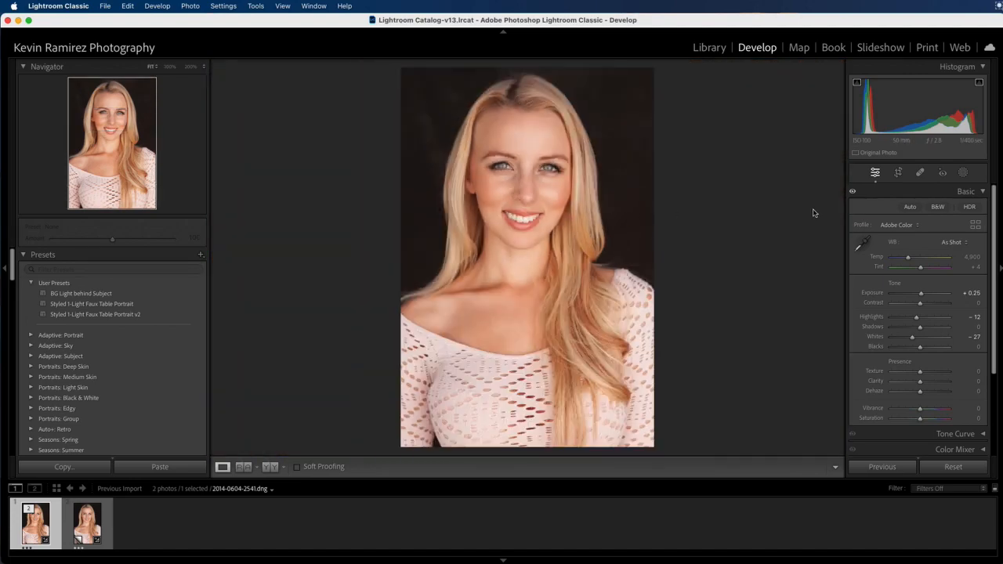
{"action": "left_click", "coordinate": [853, 192]}
{"action": "left_click", "coordinate": [553, 195]}
{"action": "left_click_drag", "start_coordinate": [467, 161], "coordinate": [577, 226]}
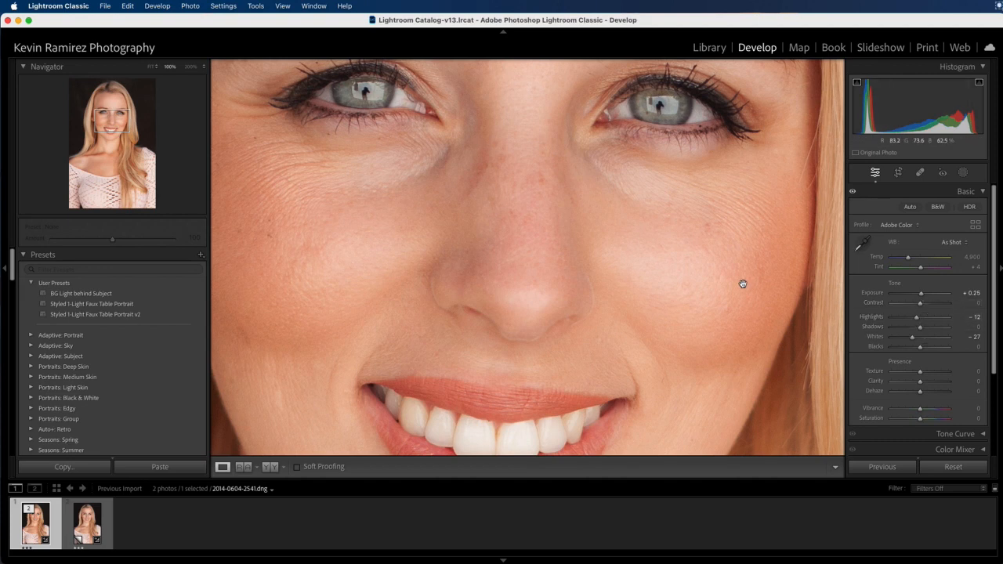
Step: Raise Contrast to +8 and return to the full Fit view
{"action": "left_click_drag", "start_coordinate": [741, 283], "coordinate": [727, 281]}
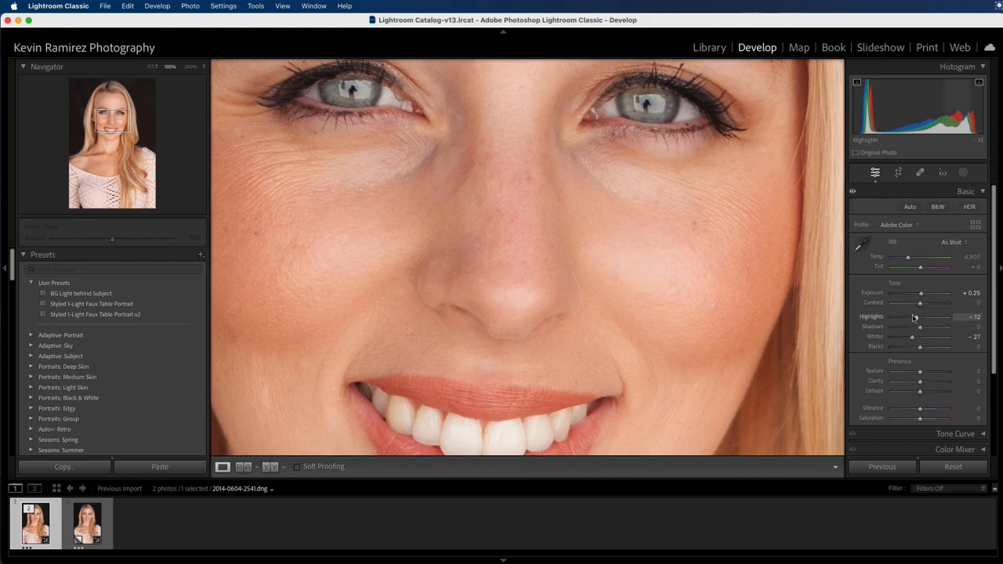
{"action": "left_click_drag", "start_coordinate": [919, 305], "coordinate": [921, 305]}
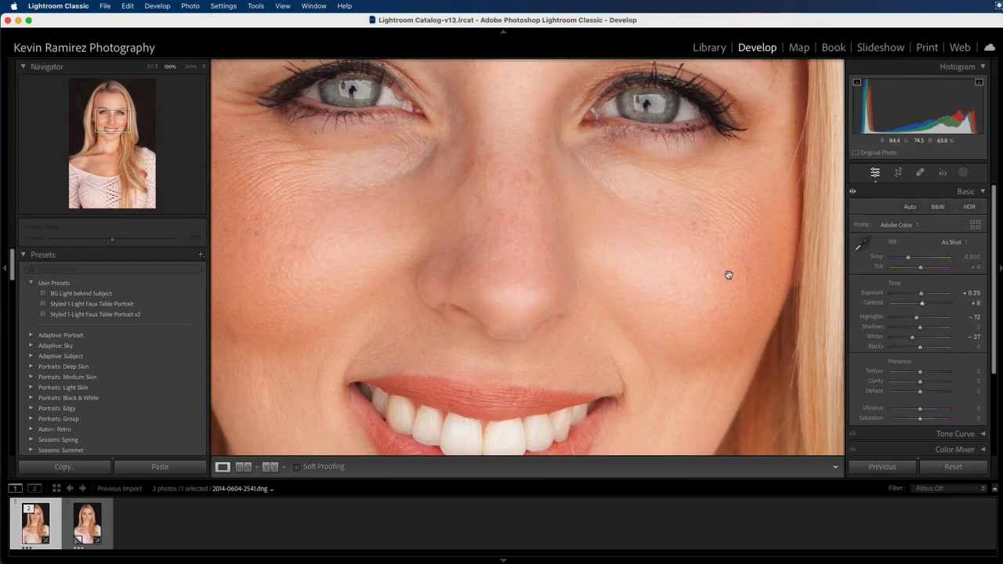
{"action": "left_click", "coordinate": [457, 207]}
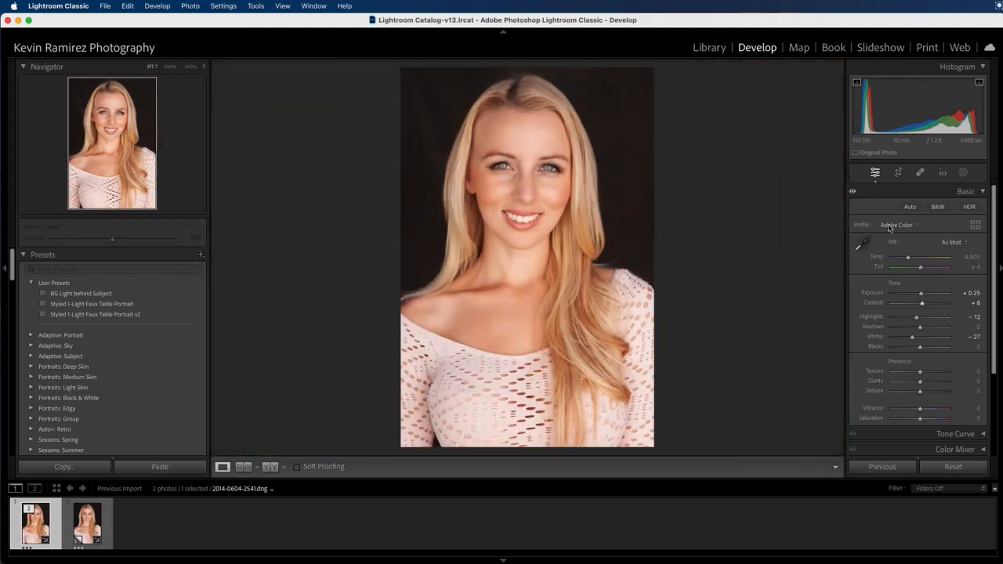
Step: Toggle the Basic adjustments off and on repeatedly to compare before and after
{"action": "left_click", "coordinate": [853, 193]}
{"action": "left_click", "coordinate": [853, 193]}
{"action": "left_click", "coordinate": [852, 193]}
{"action": "left_click", "coordinate": [852, 193]}
{"action": "left_click", "coordinate": [852, 192]}
{"action": "left_click", "coordinate": [852, 193]}
Step: Set Blacks to −8 and Shadows to −14, checking the face at 100%
{"action": "left_click", "coordinate": [920, 348]}
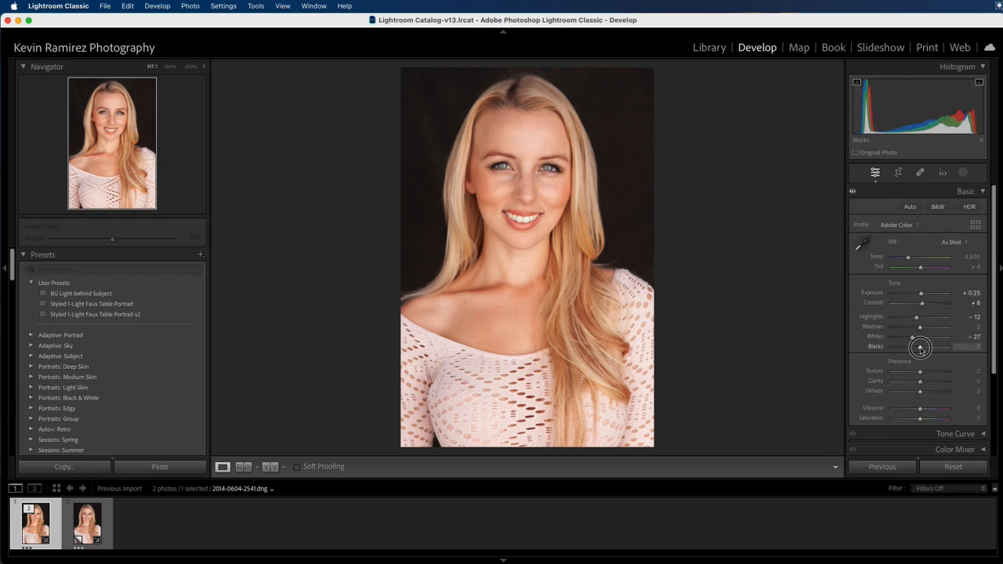
{"action": "left_click_drag", "start_coordinate": [921, 348], "coordinate": [917, 349]}
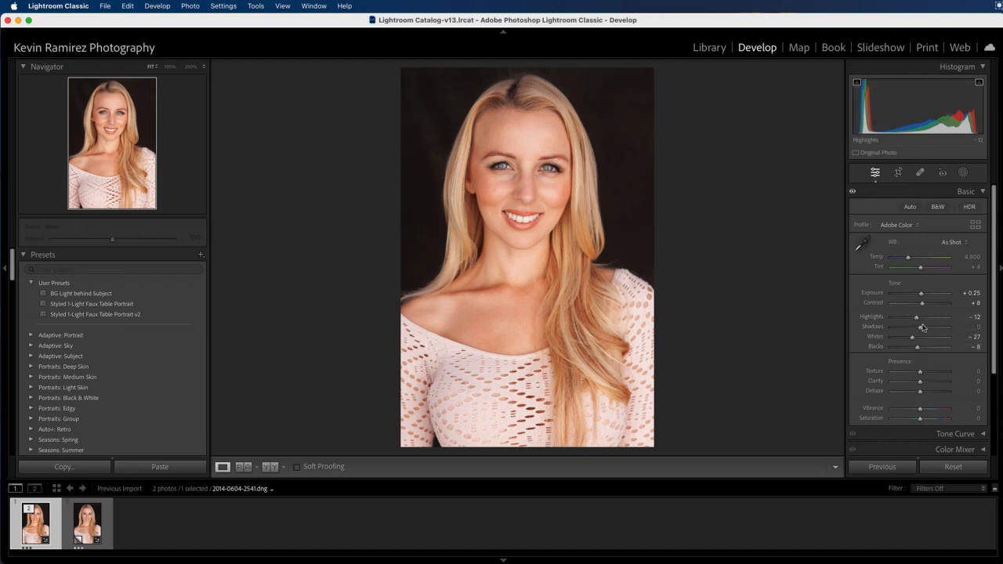
{"action": "mouse_move", "coordinate": [920, 327]}
{"action": "left_mouse_down"}
{"action": "mouse_move", "coordinate": [962, 327]}
{"action": "mouse_move", "coordinate": [916, 330]}
{"action": "left_mouse_up"}
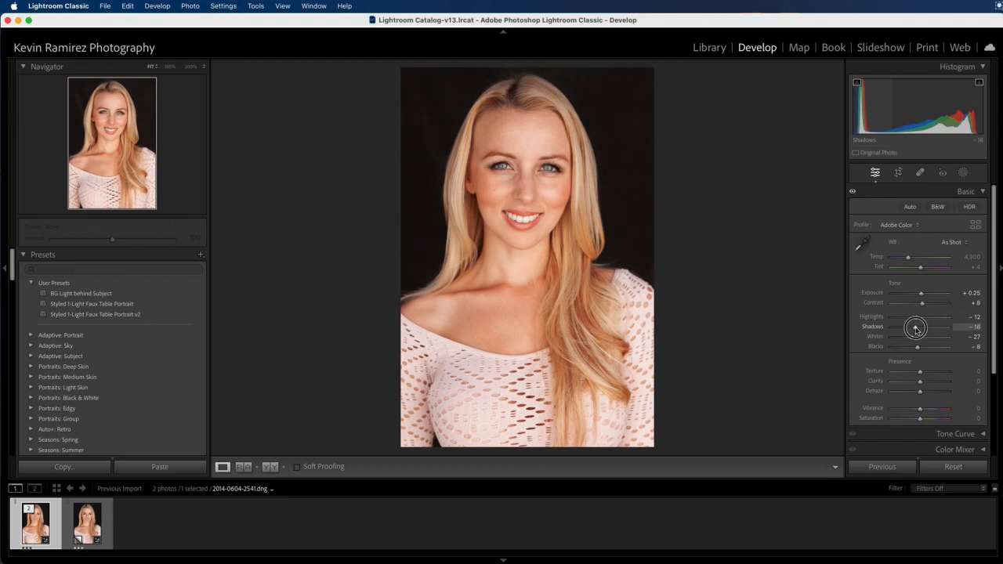
{"action": "left_click_drag", "start_coordinate": [916, 328], "coordinate": [915, 329]}
{"action": "left_click_drag", "start_coordinate": [917, 329], "coordinate": [917, 330]}
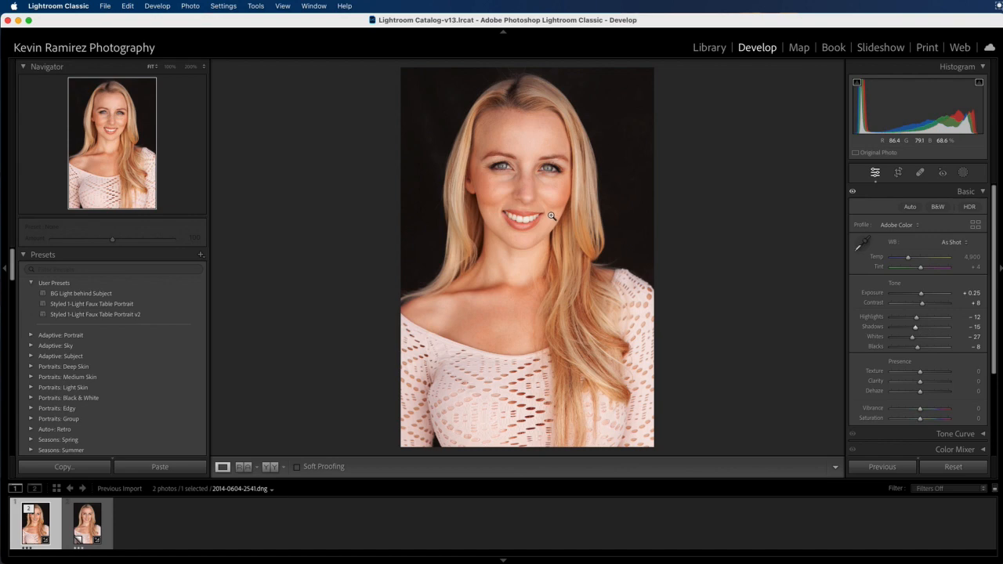
{"action": "left_click", "coordinate": [507, 198]}
{"action": "left_click_drag", "start_coordinate": [432, 160], "coordinate": [560, 253]}
{"action": "left_click", "coordinate": [624, 280]}
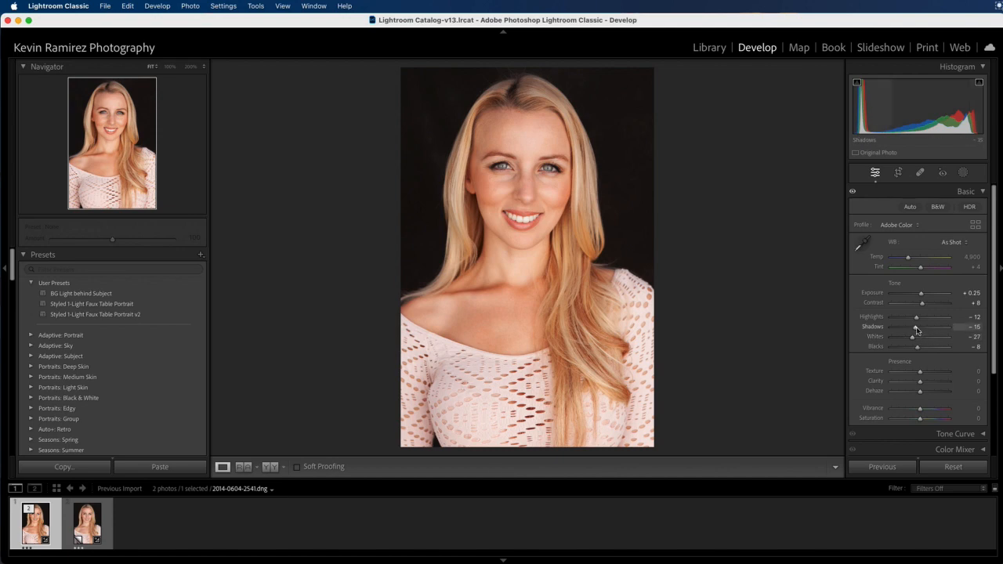
{"action": "left_click_drag", "start_coordinate": [917, 330], "coordinate": [918, 329]}
Step: Toggle the Basic panel adjustments off and on for a before/after comparison
{"action": "left_click", "coordinate": [918, 330]}
{"action": "left_click", "coordinate": [853, 193]}
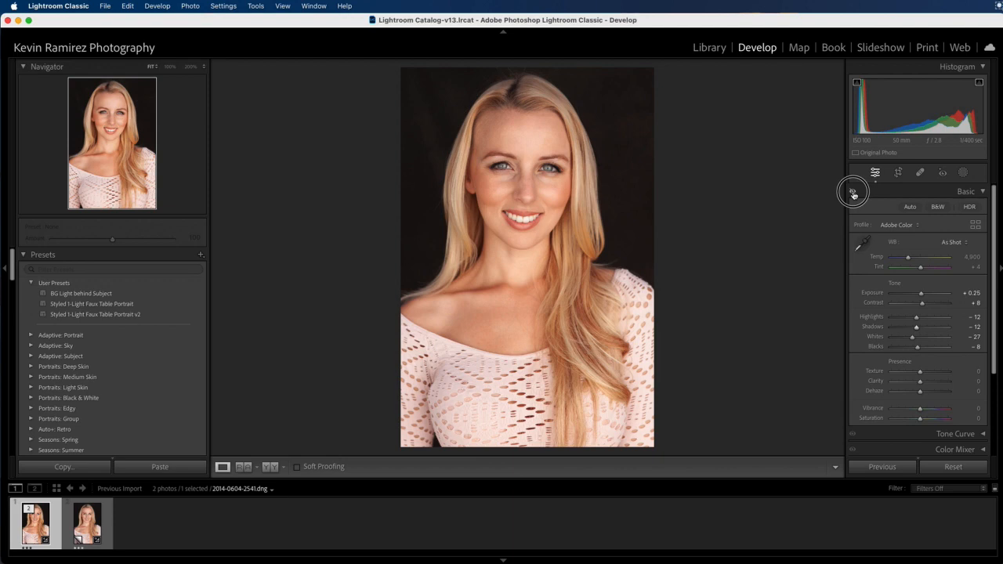
{"action": "left_click", "coordinate": [853, 193]}
{"action": "left_click", "coordinate": [853, 193]}
{"action": "left_click", "coordinate": [853, 193]}
Step: Raise Vibrance to +15 and lower Saturation to −10
{"action": "left_click", "coordinate": [920, 408]}
{"action": "left_click_drag", "start_coordinate": [921, 409], "coordinate": [924, 409]}
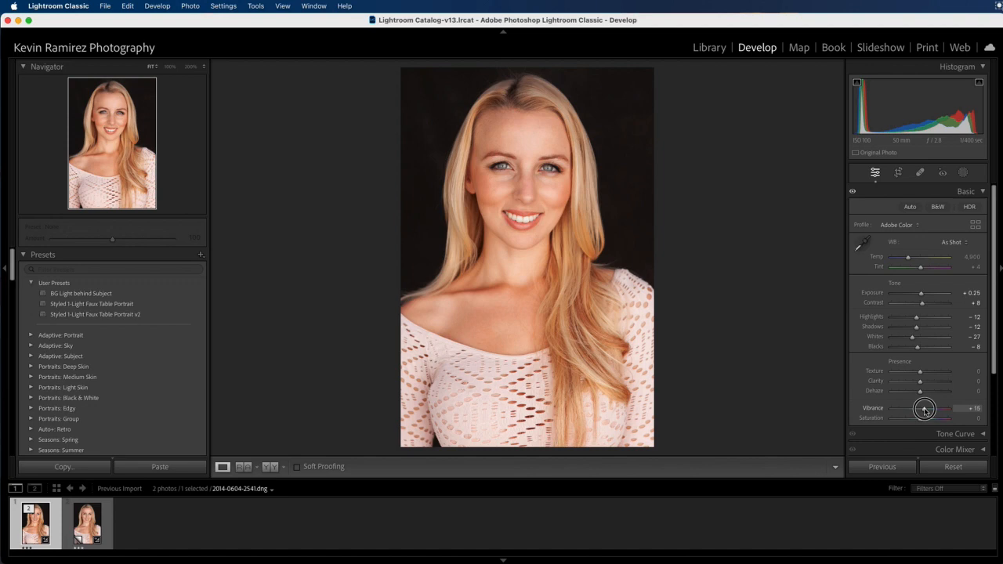
{"action": "left_click_drag", "start_coordinate": [923, 409], "coordinate": [923, 409]}
{"action": "left_click_drag", "start_coordinate": [921, 423], "coordinate": [918, 422]}
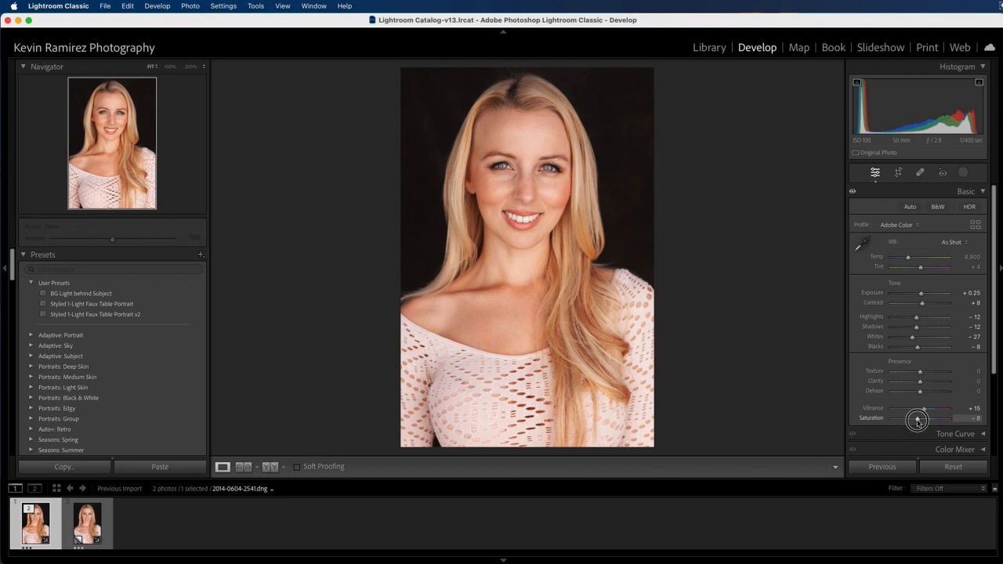
{"action": "left_click_drag", "start_coordinate": [918, 422], "coordinate": [916, 423]}
Step: Zoom to 100% on the face and compare the close-up with Basic adjustments toggled
{"action": "left_click", "coordinate": [502, 185]}
{"action": "left_click_drag", "start_coordinate": [502, 185], "coordinate": [541, 222]}
{"action": "left_click", "coordinate": [853, 193]}
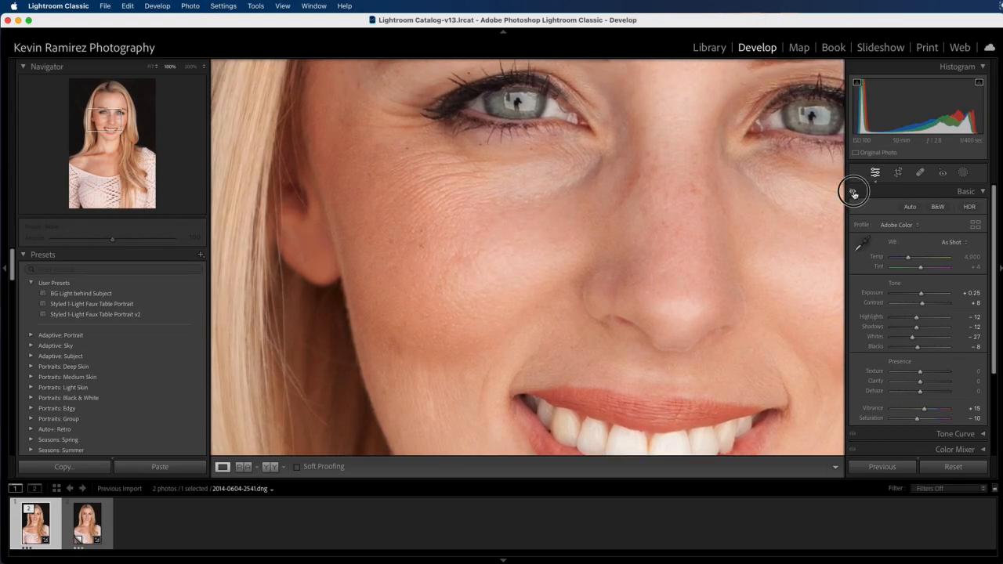
Step: Nudge Vibrance to +16 and compare the whole portrait with Basic adjustments toggled
{"action": "left_click", "coordinate": [638, 196]}
{"action": "left_click", "coordinate": [853, 193]}
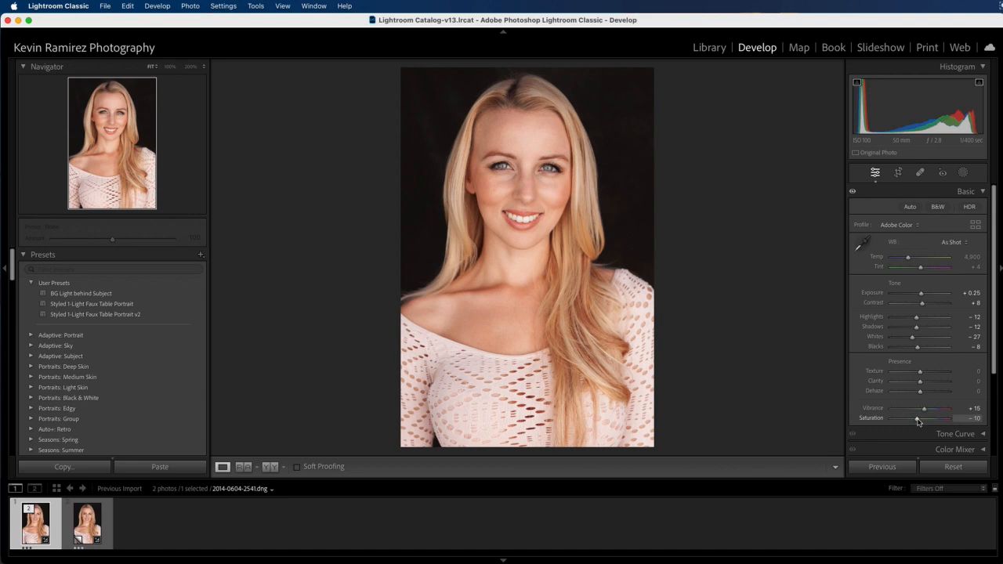
{"action": "left_click_drag", "start_coordinate": [924, 410], "coordinate": [925, 410]}
{"action": "left_click_drag", "start_coordinate": [918, 421], "coordinate": [918, 421]}
{"action": "left_click_drag", "start_coordinate": [918, 421], "coordinate": [919, 421]}
{"action": "left_click", "coordinate": [852, 192]}
{"action": "left_click", "coordinate": [852, 193]}
{"action": "left_click", "coordinate": [851, 192]}
Step: Enter −10 as the Saturation value, then inspect the eyes at 100%
{"action": "left_click", "coordinate": [972, 419]}
{"action": "type", "text": "-10"}
{"action": "key", "text": "Return"}
{"action": "key", "text": "Return"}
{"action": "left_click", "coordinate": [479, 181]}
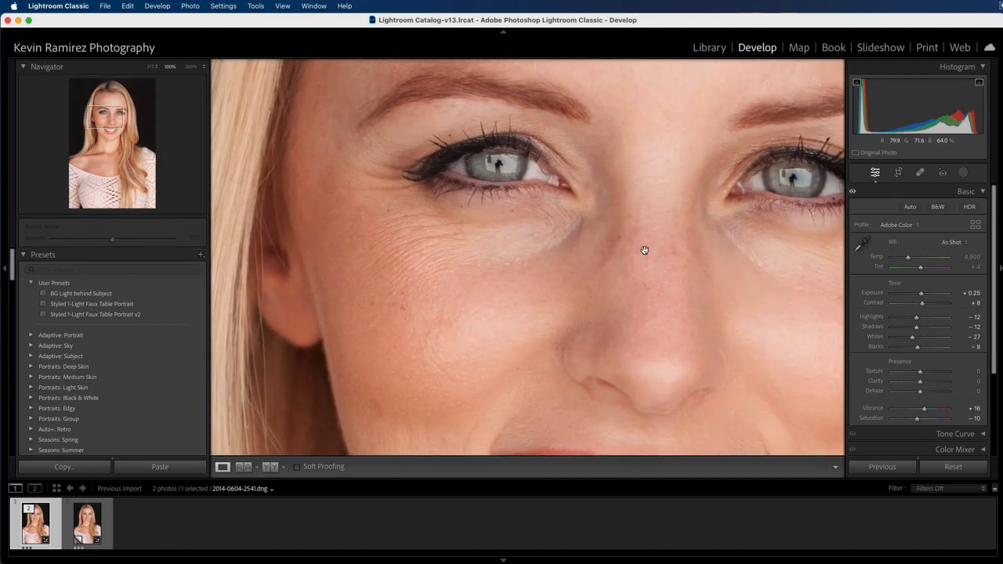
{"action": "left_click", "coordinate": [636, 253]}
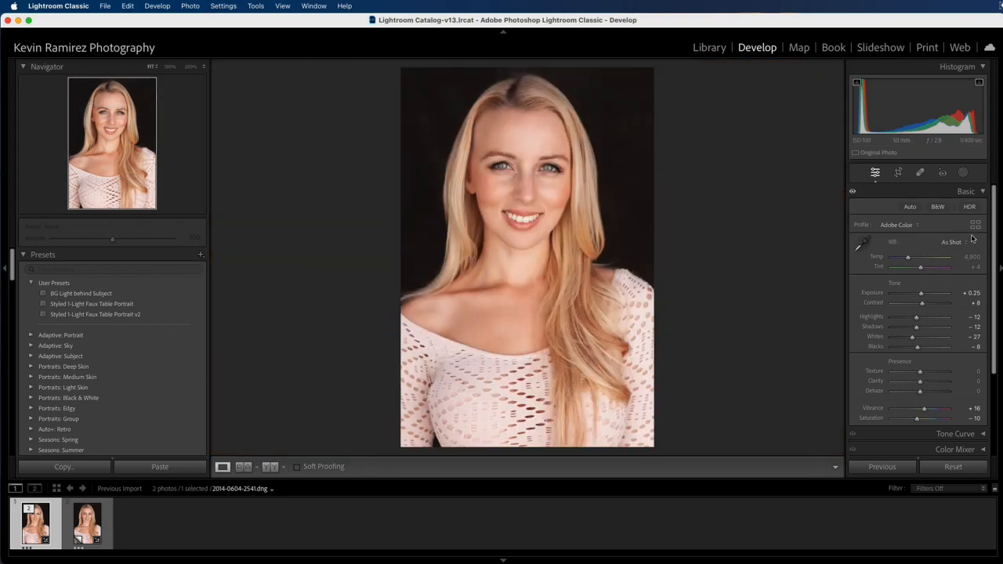
Step: Expand the Detail panel and zoom to 100% on the eyes
{"action": "left_click_drag", "start_coordinate": [995, 233], "coordinate": [989, 339]}
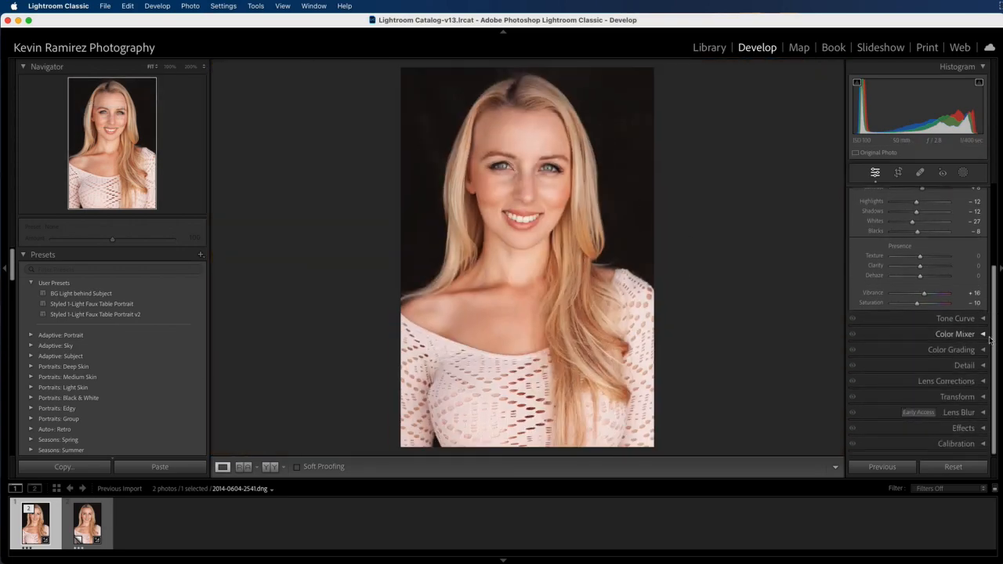
{"action": "left_click", "coordinate": [944, 365]}
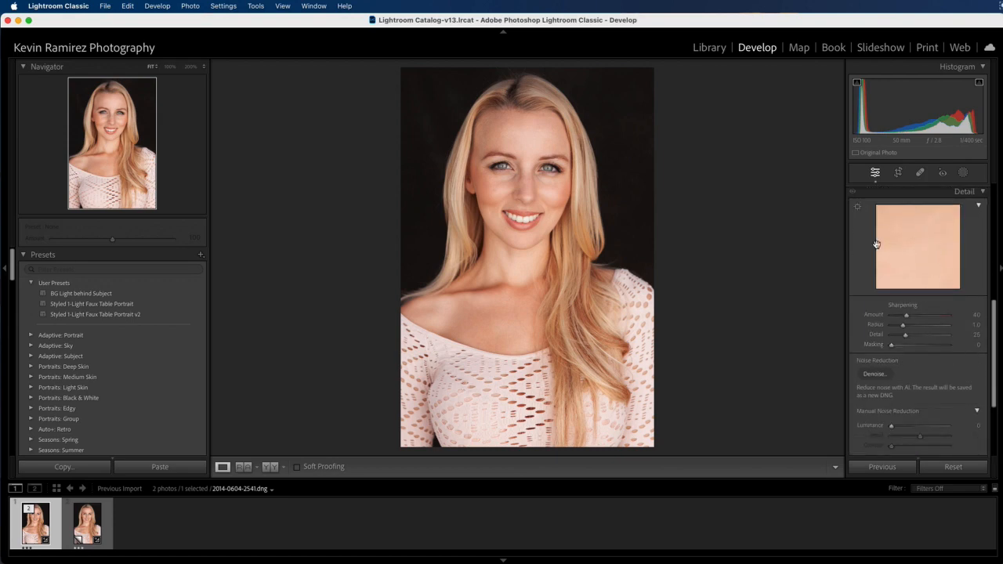
{"action": "left_click", "coordinate": [524, 197]}
{"action": "left_click_drag", "start_coordinate": [510, 156], "coordinate": [616, 249]}
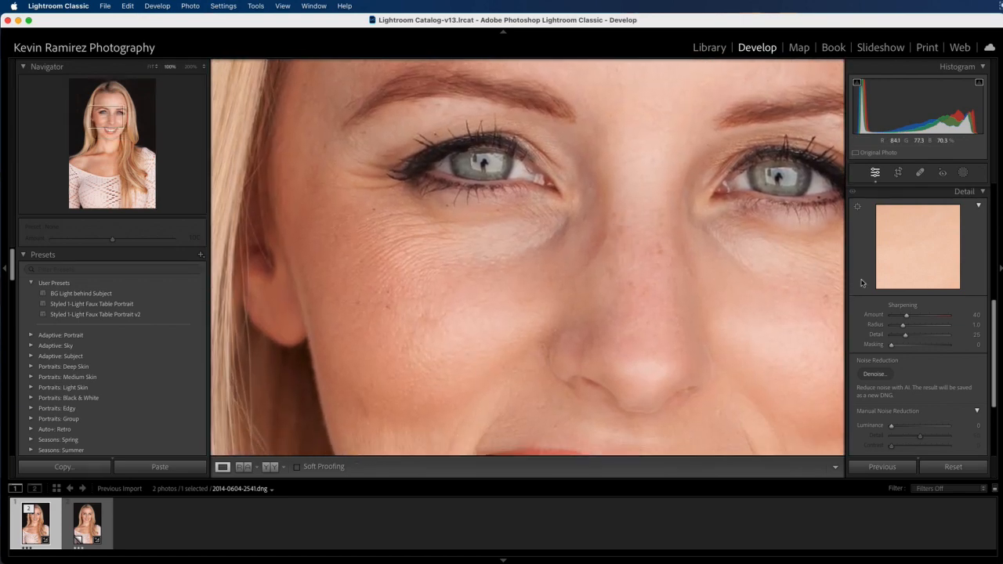
Step: Raise sharpening Amount from 40 to 80 while previewing the grayscale mask
{"action": "left_click", "coordinate": [906, 315], "text": "alt"}
{"action": "left_click_drag", "start_coordinate": [906, 315], "coordinate": [915, 317]}
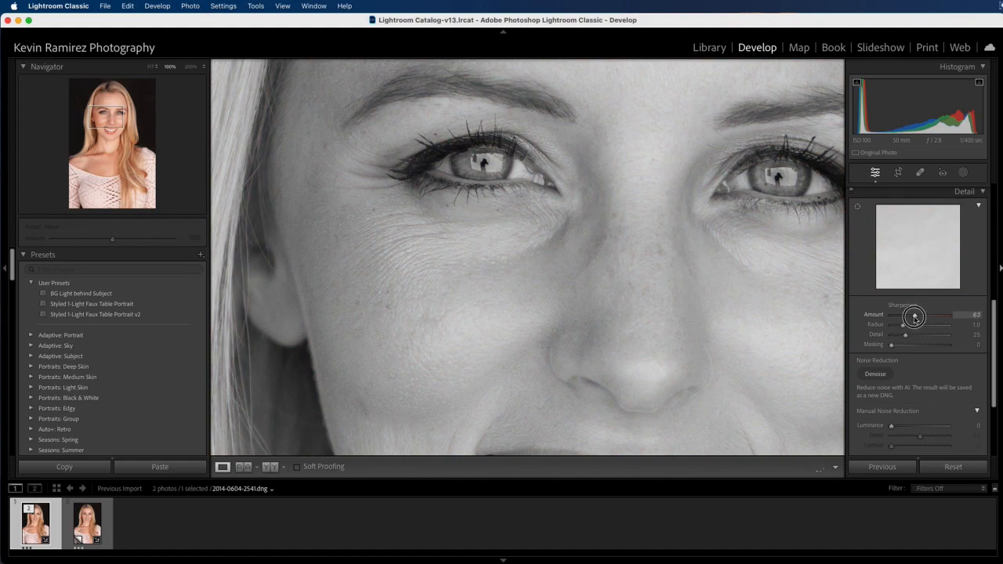
{"action": "left_click_drag", "start_coordinate": [920, 316], "coordinate": [912, 317]}
{"action": "left_click_drag", "start_coordinate": [921, 316], "coordinate": [924, 317]}
{"action": "left_click_drag", "start_coordinate": [923, 316], "coordinate": [921, 317]}
{"action": "left_click_drag", "start_coordinate": [922, 316], "coordinate": [922, 316]}
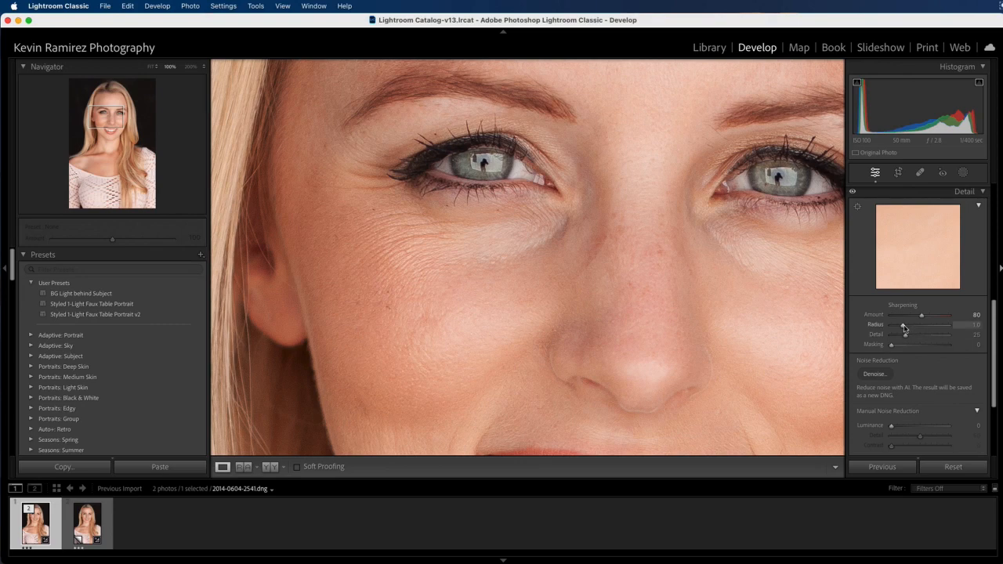
{"action": "key", "text": "alt"}
Step: Alt-drag sharpening Radius from 1.0 down to 0.7 and pan the close-up slightly
{"action": "left_click_drag", "start_coordinate": [904, 327], "coordinate": [897, 329]}
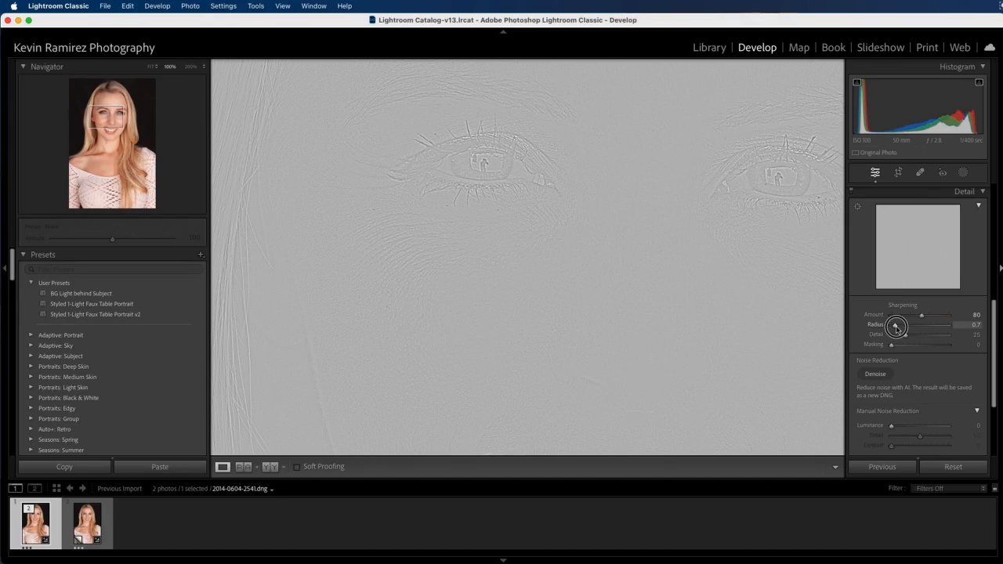
{"action": "left_click_drag", "start_coordinate": [896, 327], "coordinate": [896, 327]}
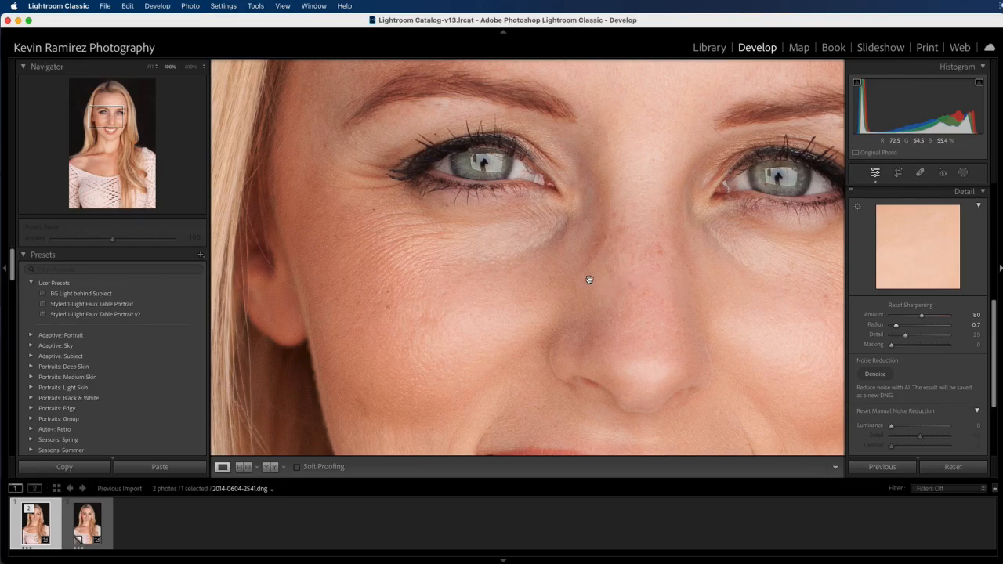
{"action": "left_click_drag", "start_coordinate": [589, 278], "coordinate": [605, 257]}
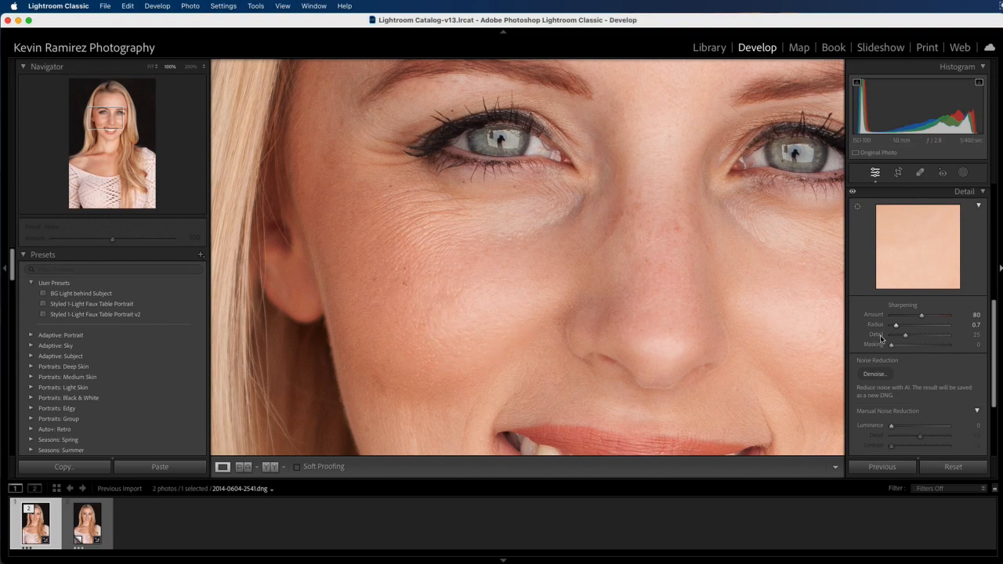
Step: Alt-drag sharpening Detail from 25 to 46 while watching the grey mask
{"action": "key", "text": "alt"}
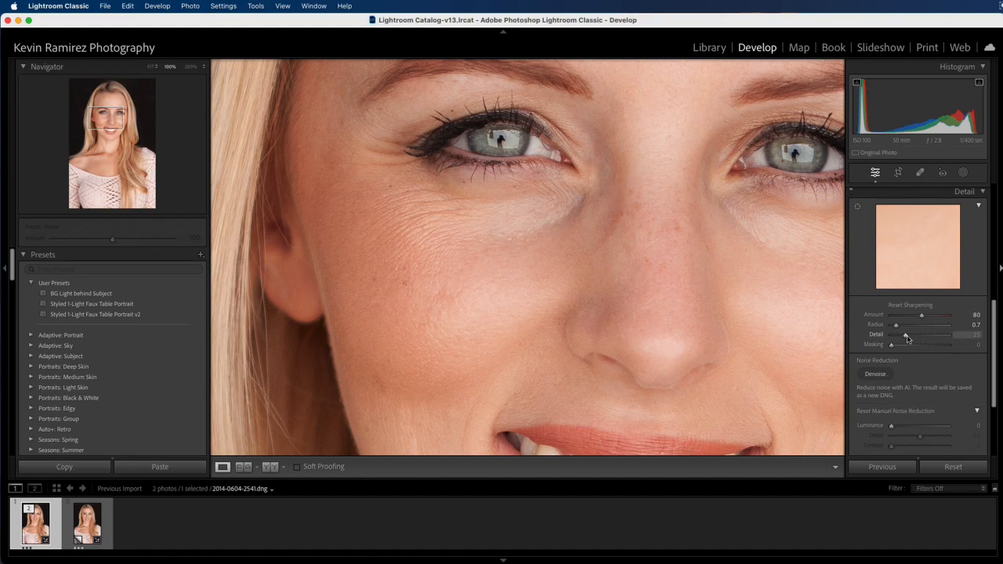
{"action": "left_click", "coordinate": [905, 337], "text": "alt"}
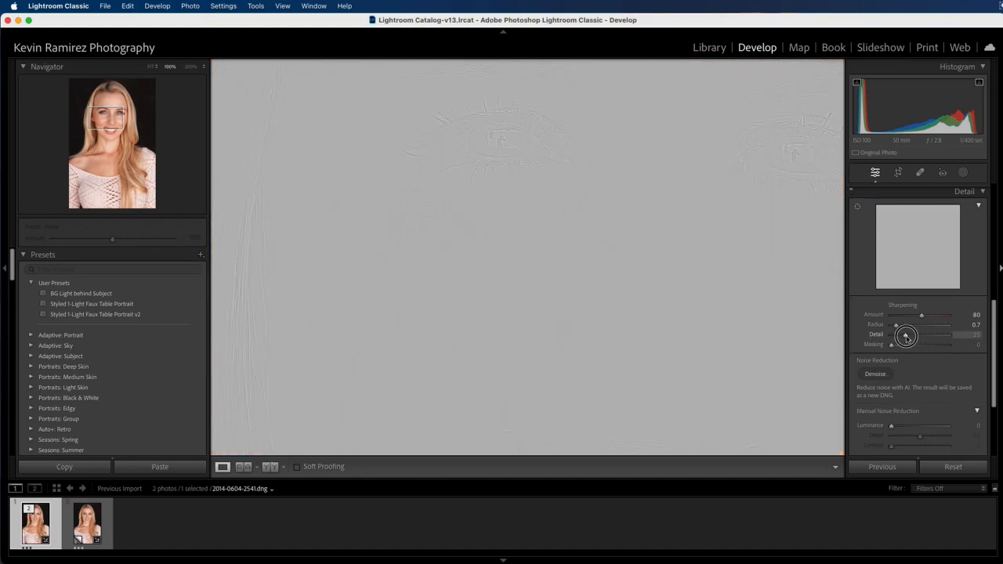
{"action": "mouse_move", "coordinate": [905, 337]}
{"action": "left_mouse_down"}
{"action": "mouse_move", "coordinate": [893, 337]}
{"action": "mouse_move", "coordinate": [926, 339]}
{"action": "mouse_move", "coordinate": [897, 335]}
{"action": "mouse_move", "coordinate": [910, 336]}
{"action": "left_mouse_up"}
{"action": "left_click_drag", "start_coordinate": [911, 336], "coordinate": [911, 336]}
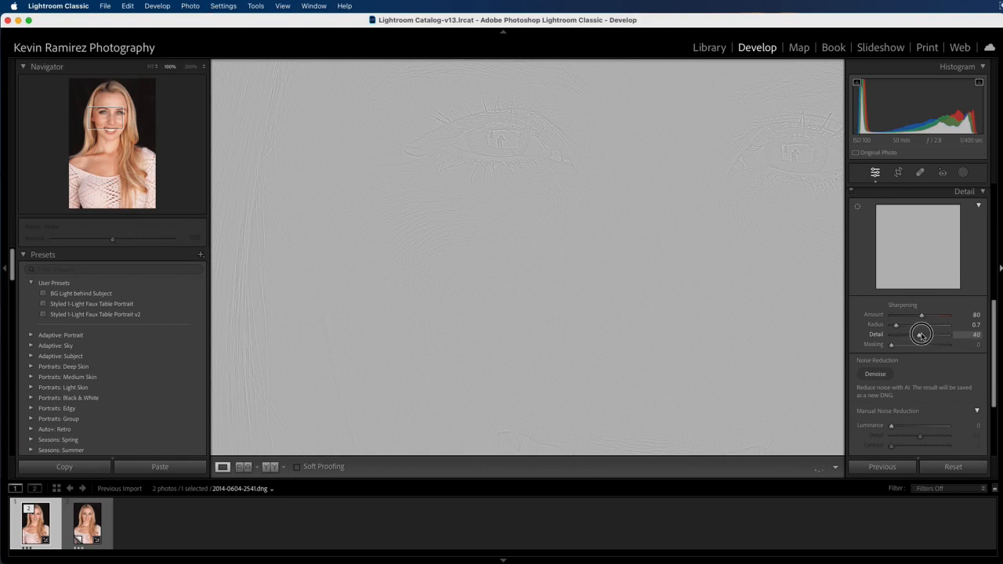
{"action": "left_click_drag", "start_coordinate": [915, 336], "coordinate": [911, 336]}
{"action": "left_click_drag", "start_coordinate": [937, 336], "coordinate": [916, 336]}
{"action": "left_click_drag", "start_coordinate": [917, 336], "coordinate": [919, 336]}
{"action": "left_click_drag", "start_coordinate": [918, 336], "coordinate": [919, 336]}
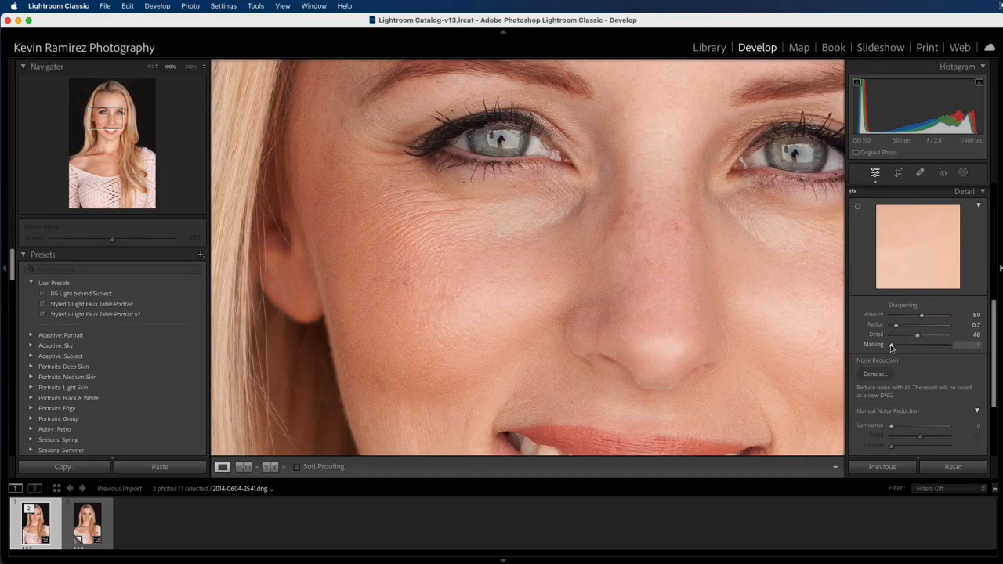
Step: Alt-drag sharpening Masking up to 86 and pan the close-up across the face
{"action": "left_click_drag", "start_coordinate": [716, 290], "coordinate": [687, 274]}
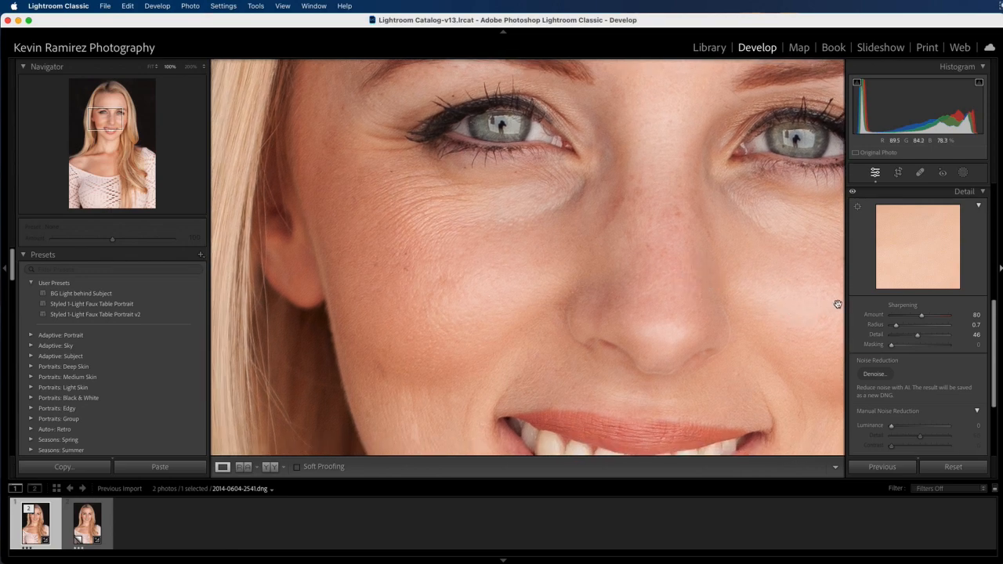
{"action": "left_click", "coordinate": [892, 346]}
{"action": "left_click_drag", "start_coordinate": [892, 346], "coordinate": [926, 345]}
{"action": "left_click_drag", "start_coordinate": [927, 345], "coordinate": [941, 346]}
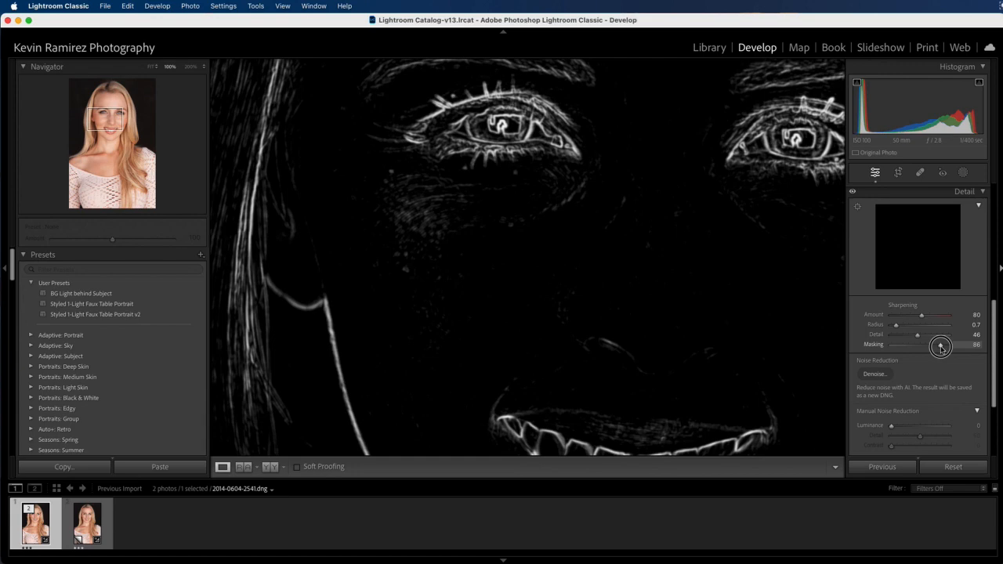
{"action": "left_click_drag", "start_coordinate": [941, 347], "coordinate": [941, 347]}
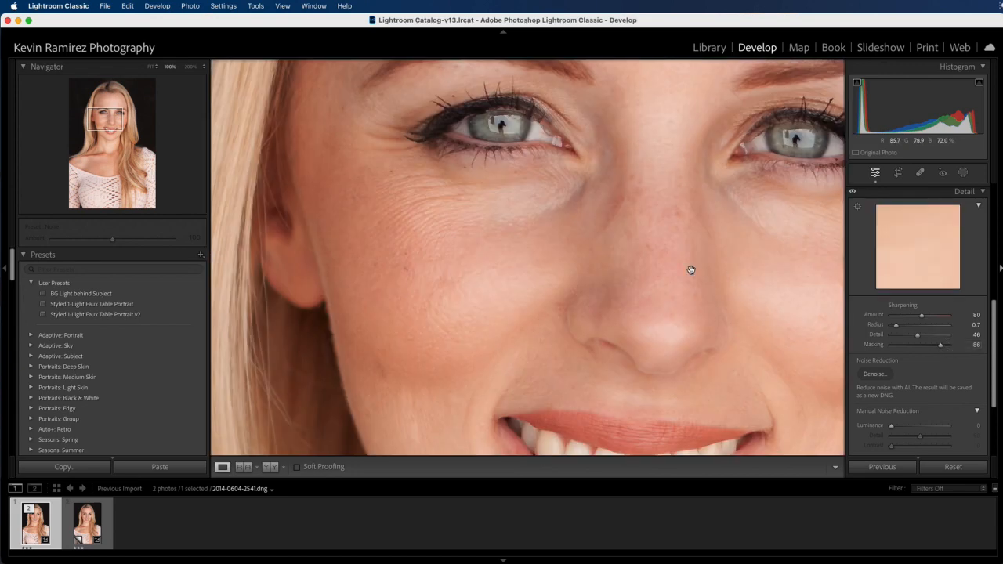
{"action": "left_click_drag", "start_coordinate": [530, 202], "coordinate": [523, 214]}
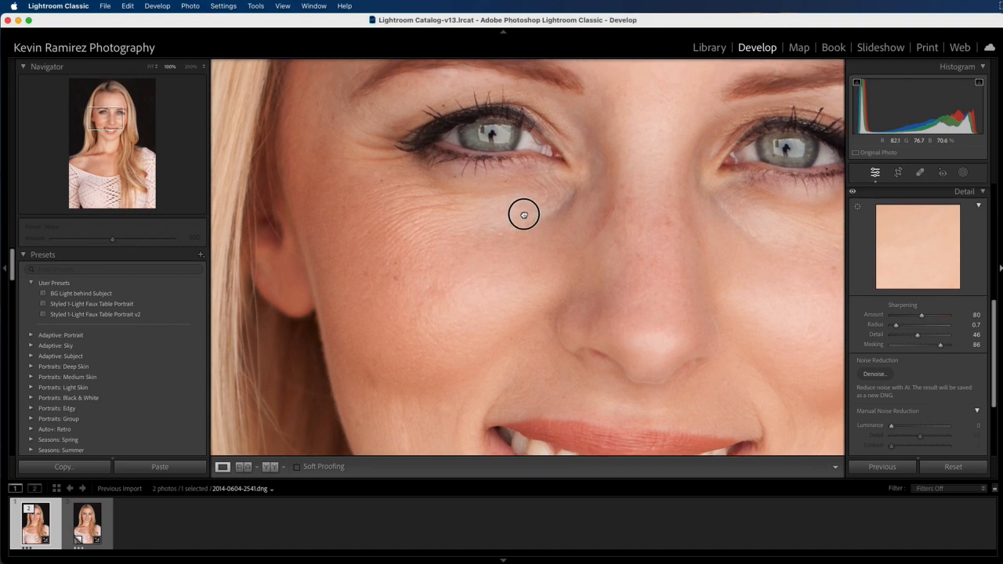
{"action": "left_click", "coordinate": [853, 194]}
{"action": "left_click", "coordinate": [854, 194]}
{"action": "left_click_drag", "start_coordinate": [994, 338], "coordinate": [995, 376]}
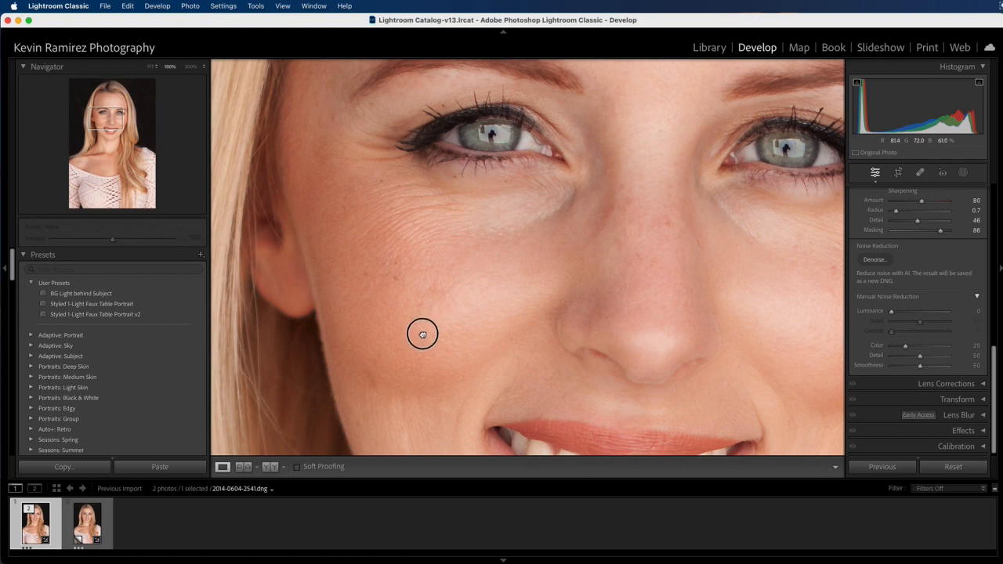
{"action": "scroll", "coordinate": [421, 336], "scroll_direction": "down", "scroll_amount": 5}
{"action": "scroll", "coordinate": [446, 350], "scroll_direction": "left", "scroll_amount": 4}
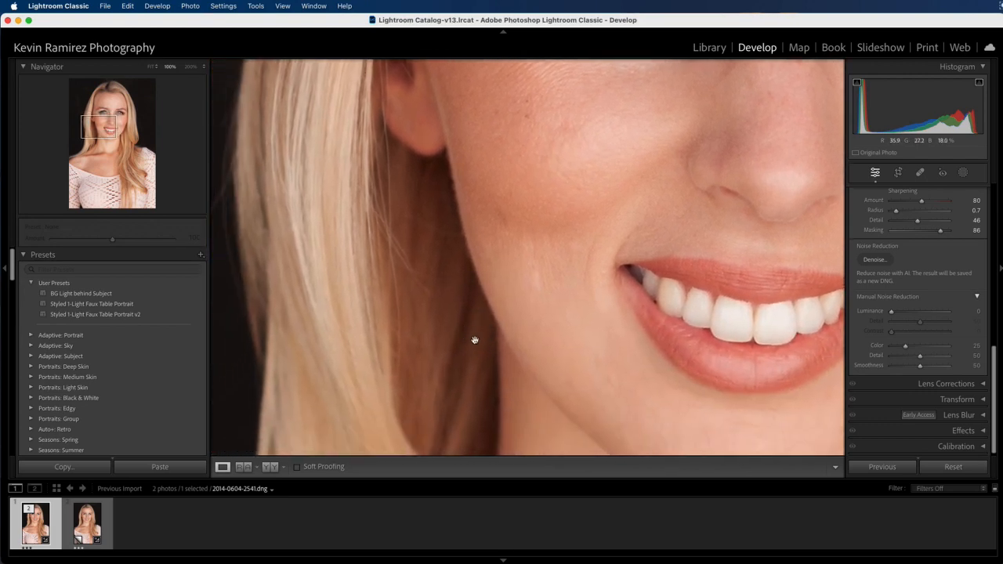
{"action": "scroll", "coordinate": [521, 331], "scroll_direction": "right", "scroll_amount": 3}
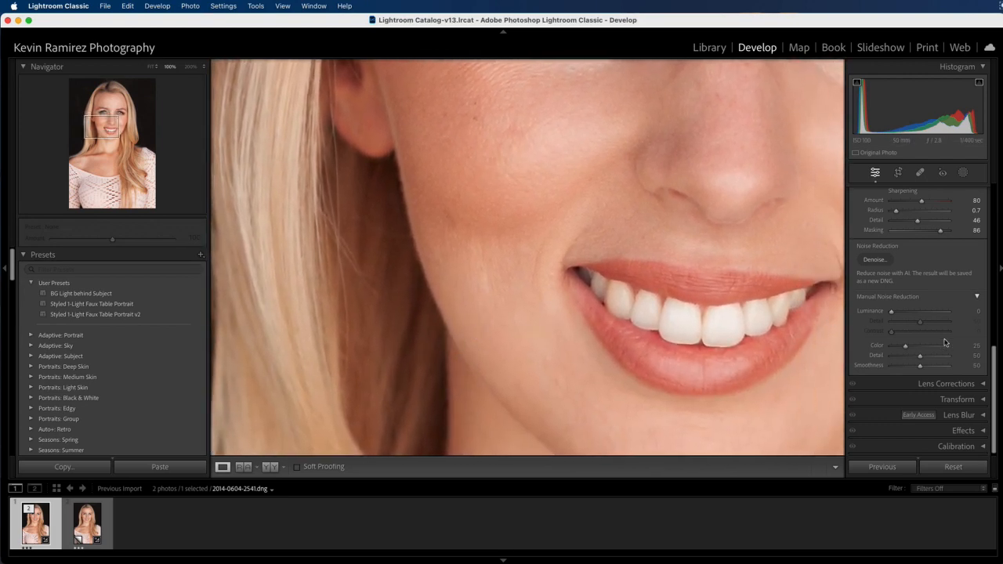
Step: Set Luminance noise reduction to 27 and raise its Detail to 76
{"action": "left_click", "coordinate": [890, 312], "text": "alt"}
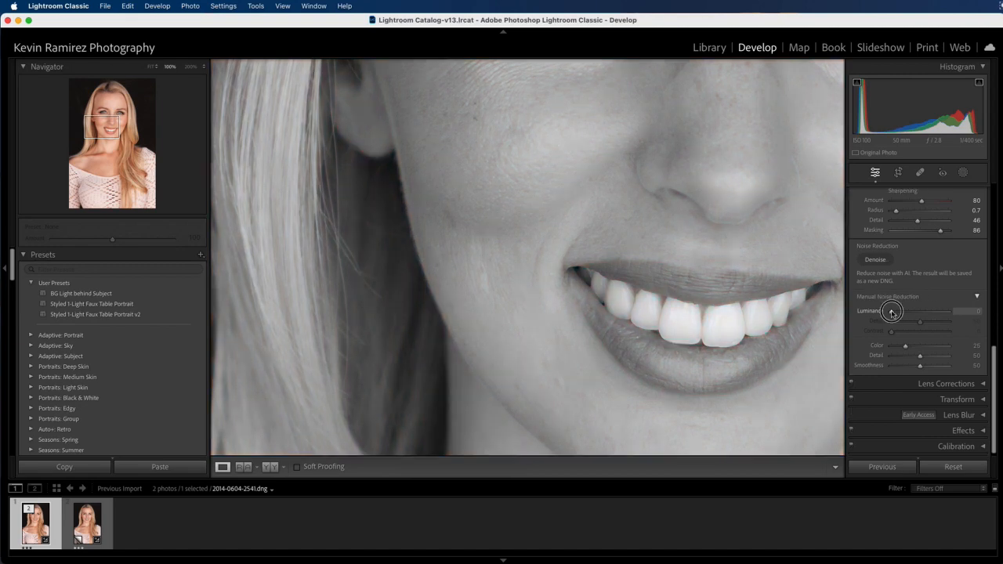
{"action": "left_click_drag", "start_coordinate": [891, 312], "coordinate": [912, 313]}
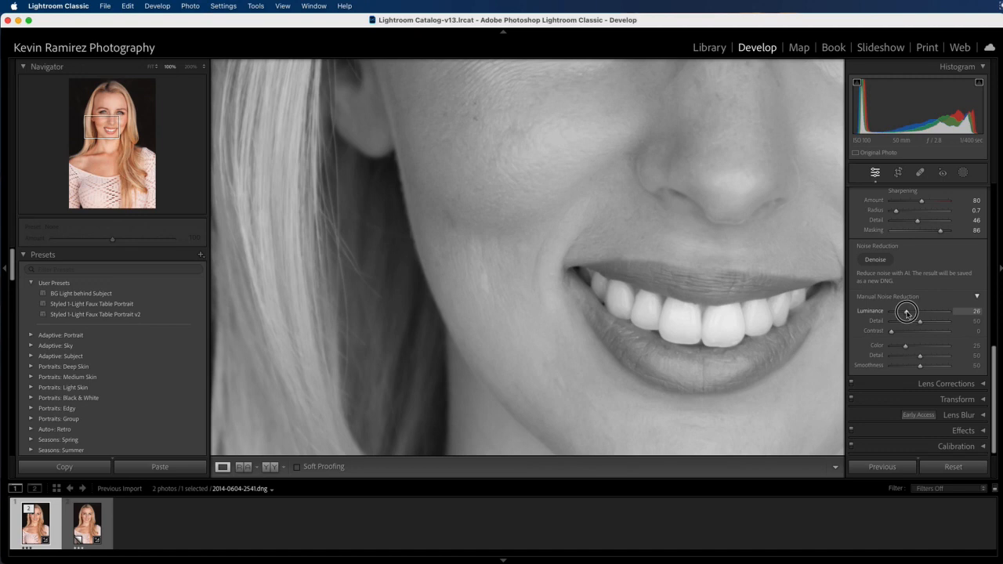
{"action": "left_click_drag", "start_coordinate": [907, 312], "coordinate": [908, 313]}
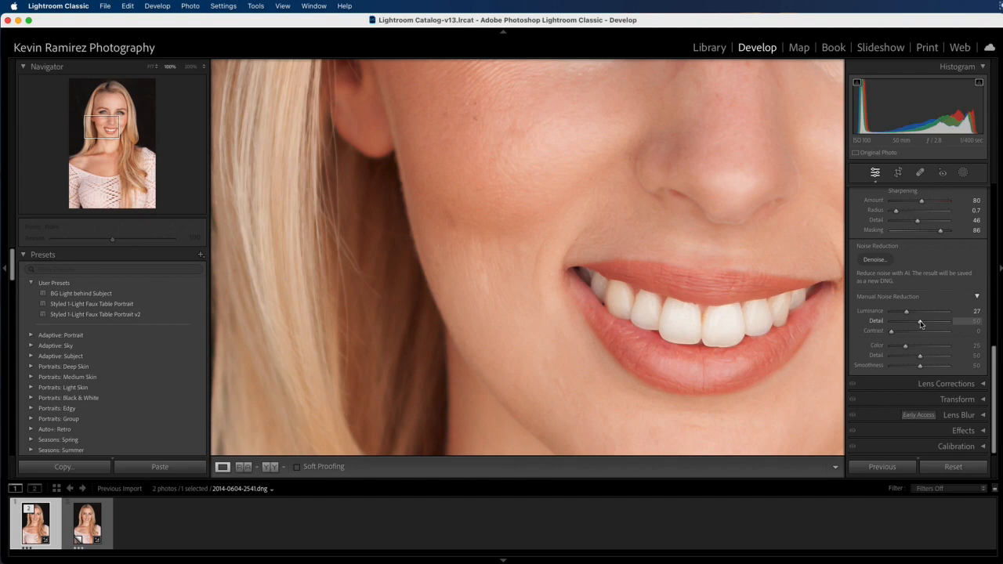
{"action": "mouse_move", "coordinate": [921, 323]}
{"action": "left_mouse_down"}
{"action": "mouse_move", "coordinate": [888, 322]}
{"action": "mouse_move", "coordinate": [933, 322]}
{"action": "left_mouse_up"}
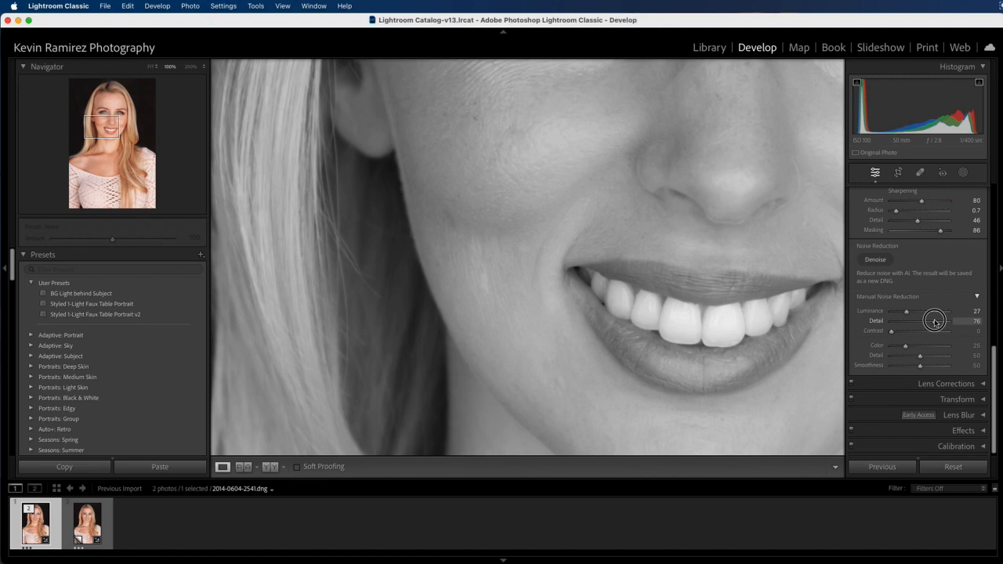
{"action": "left_click_drag", "start_coordinate": [934, 322], "coordinate": [932, 321]}
{"action": "mouse_move", "coordinate": [936, 320]}
{"action": "left_mouse_down"}
{"action": "mouse_move", "coordinate": [921, 320]}
{"action": "mouse_move", "coordinate": [949, 322]}
{"action": "mouse_move", "coordinate": [925, 320]}
{"action": "mouse_move", "coordinate": [946, 320]}
{"action": "mouse_move", "coordinate": [935, 320]}
{"action": "left_mouse_up"}
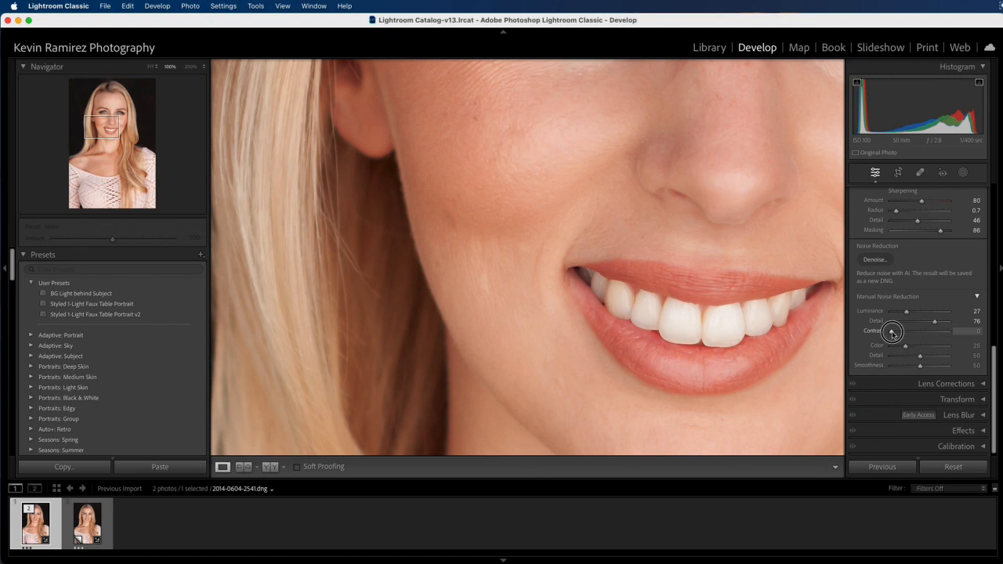
Step: Alt-drag luminance noise Contrast from 0 to 63
{"action": "left_click", "coordinate": [891, 334], "text": "alt"}
{"action": "left_click_drag", "start_coordinate": [891, 333], "coordinate": [924, 333]}
{"action": "left_click_drag", "start_coordinate": [924, 333], "coordinate": [928, 333]}
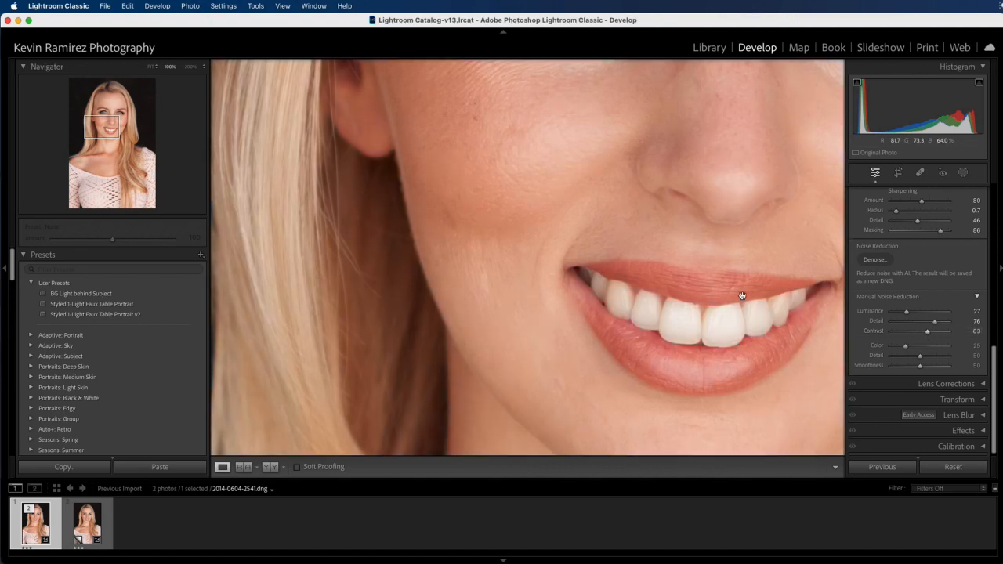
Step: Pan the 100% view over the eyes and neck, then zoom to 200% on the hair strands
{"action": "left_click_drag", "start_coordinate": [561, 245], "coordinate": [505, 313]}
{"action": "left_click_drag", "start_coordinate": [622, 222], "coordinate": [609, 321]}
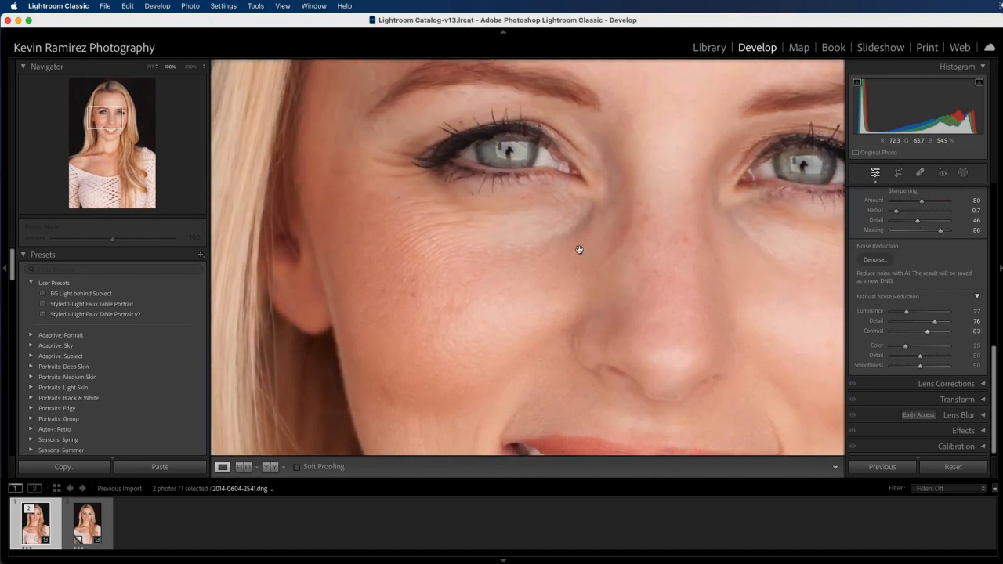
{"action": "left_click_drag", "start_coordinate": [558, 247], "coordinate": [571, 261]}
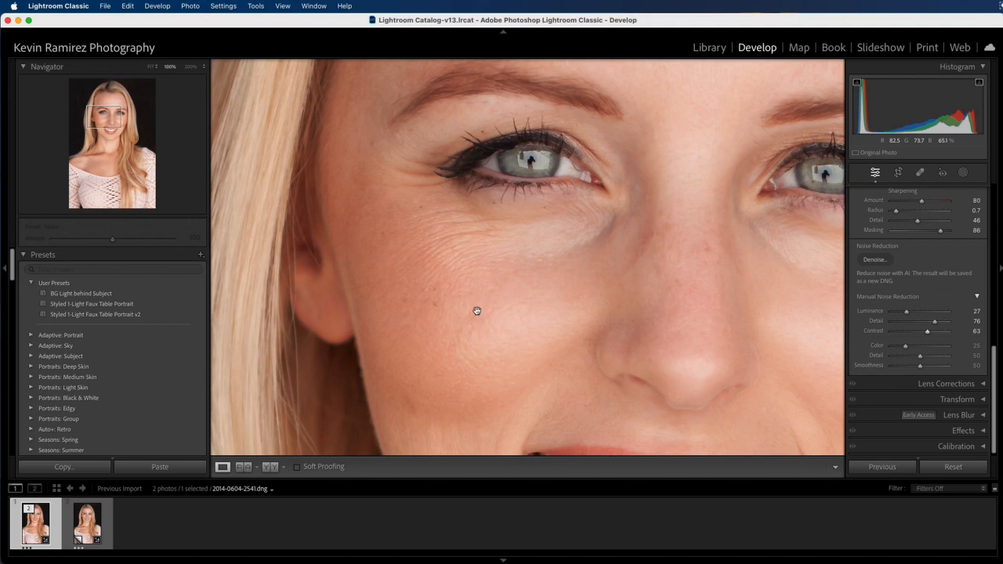
{"action": "scroll", "coordinate": [454, 291], "scroll_direction": "down", "scroll_amount": 5}
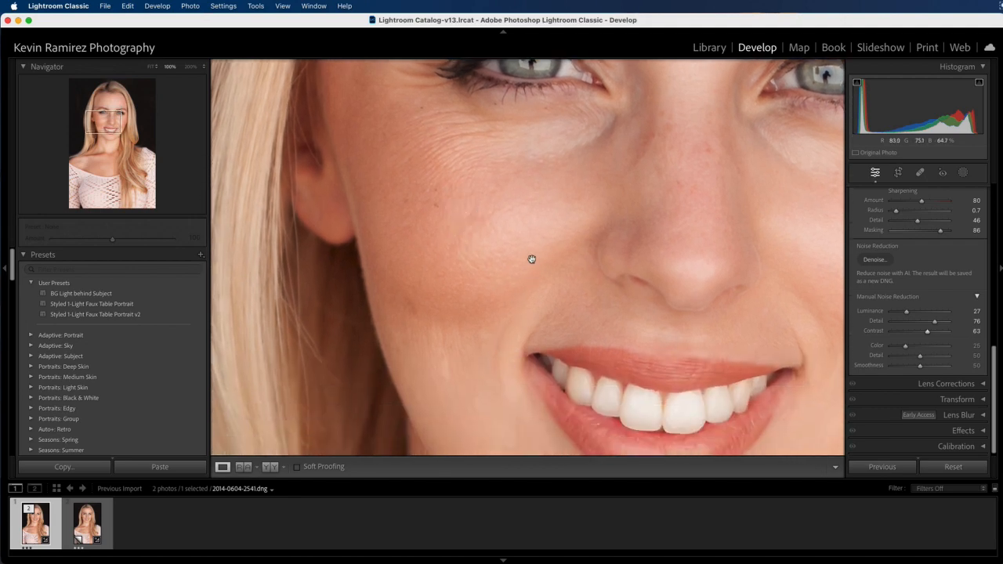
{"action": "scroll", "coordinate": [532, 259], "scroll_direction": "up", "scroll_amount": 5}
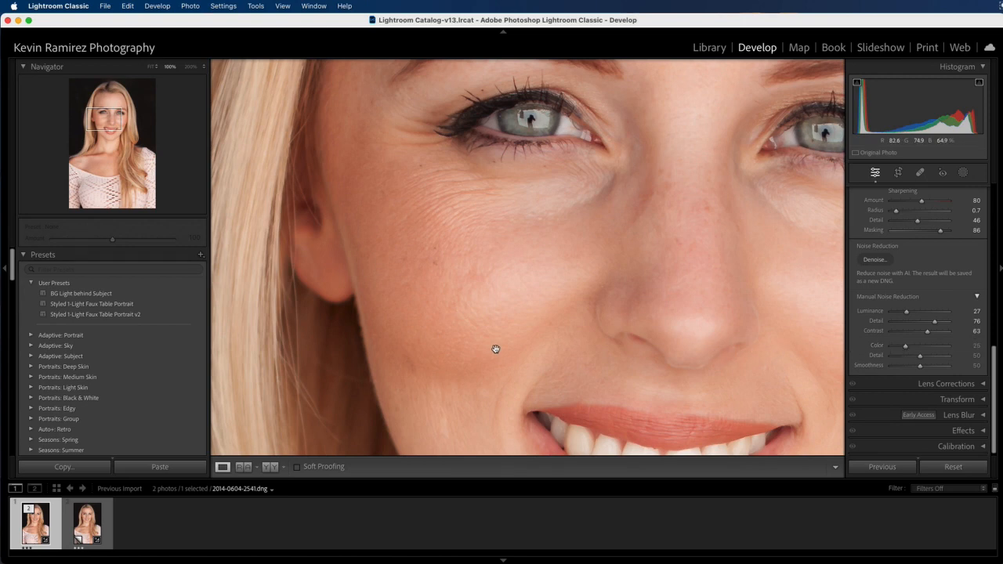
{"action": "left_click_drag", "start_coordinate": [435, 369], "coordinate": [504, 269]}
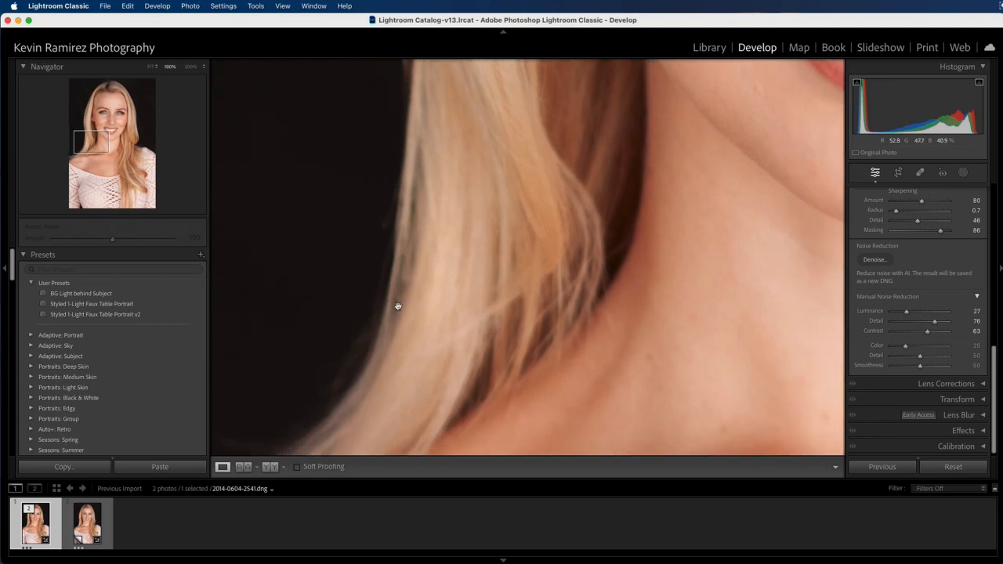
{"action": "left_click", "coordinate": [192, 67]}
{"action": "left_click_drag", "start_coordinate": [304, 312], "coordinate": [425, 233]}
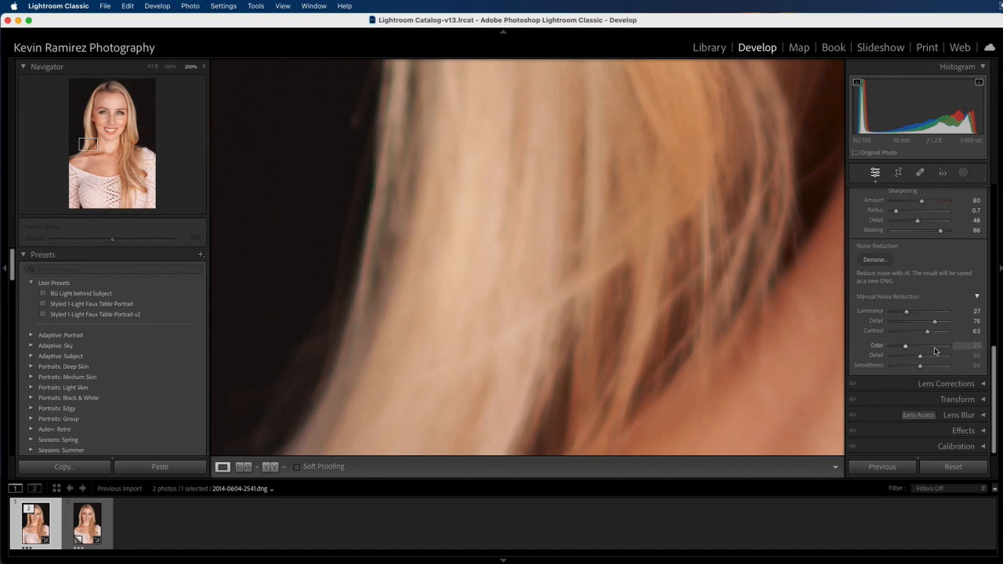
Step: Set Color noise reduction to 46
{"action": "left_click_drag", "start_coordinate": [931, 350], "coordinate": [907, 351]}
{"action": "left_click", "coordinate": [906, 350]}
{"action": "left_click_drag", "start_coordinate": [906, 350], "coordinate": [909, 351]}
{"action": "left_click_drag", "start_coordinate": [923, 349], "coordinate": [911, 348]}
{"action": "mouse_move", "coordinate": [918, 347]}
{"action": "left_mouse_down"}
{"action": "mouse_move", "coordinate": [959, 348]}
{"action": "mouse_move", "coordinate": [924, 349]}
{"action": "left_mouse_up"}
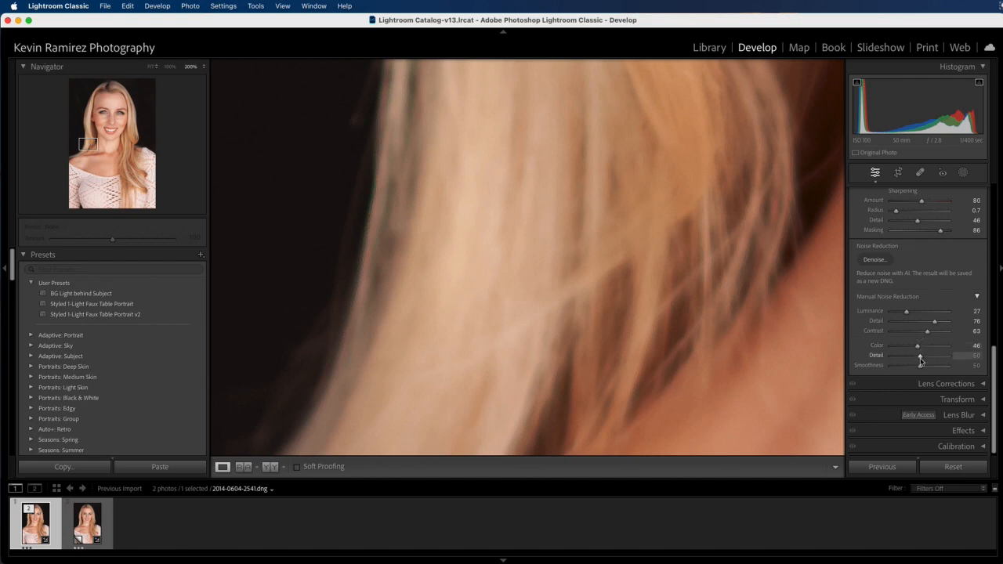
Step: Raise color noise Detail to 36 and drag Smoothness to the left
{"action": "mouse_move", "coordinate": [908, 358]}
{"action": "left_mouse_down"}
{"action": "mouse_move", "coordinate": [946, 354]}
{"action": "mouse_move", "coordinate": [911, 358]}
{"action": "left_mouse_up"}
{"action": "left_click_drag", "start_coordinate": [915, 357], "coordinate": [922, 357]}
{"action": "mouse_move", "coordinate": [916, 359]}
{"action": "left_mouse_down"}
{"action": "mouse_move", "coordinate": [903, 358]}
{"action": "mouse_move", "coordinate": [912, 358]}
{"action": "left_mouse_up"}
{"action": "left_click_drag", "start_coordinate": [920, 368], "coordinate": [889, 368]}
Step: Lower the noise reduction Smoothness slider to 27
{"action": "left_click_drag", "start_coordinate": [892, 367], "coordinate": [925, 369]}
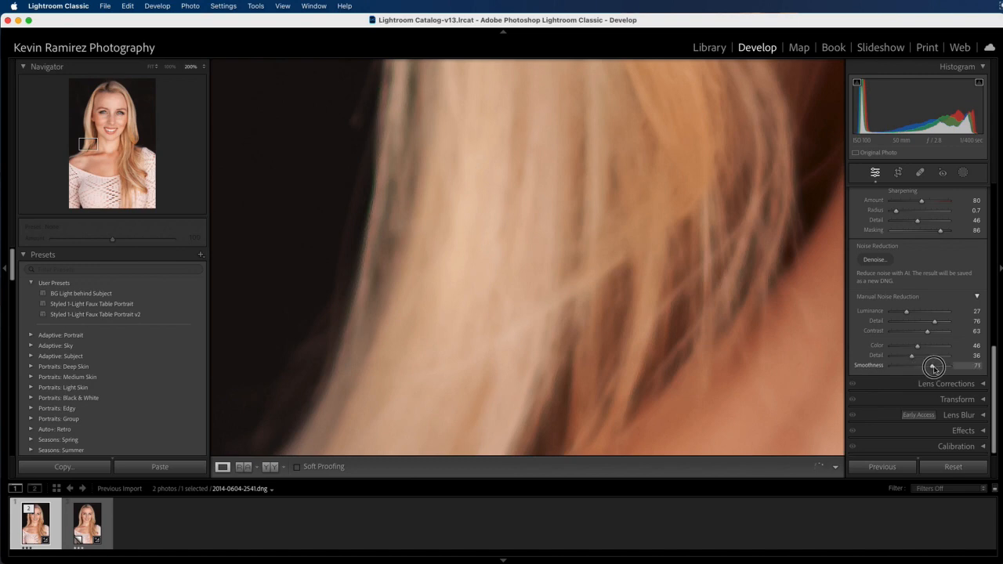
{"action": "left_click_drag", "start_coordinate": [942, 366], "coordinate": [908, 368]}
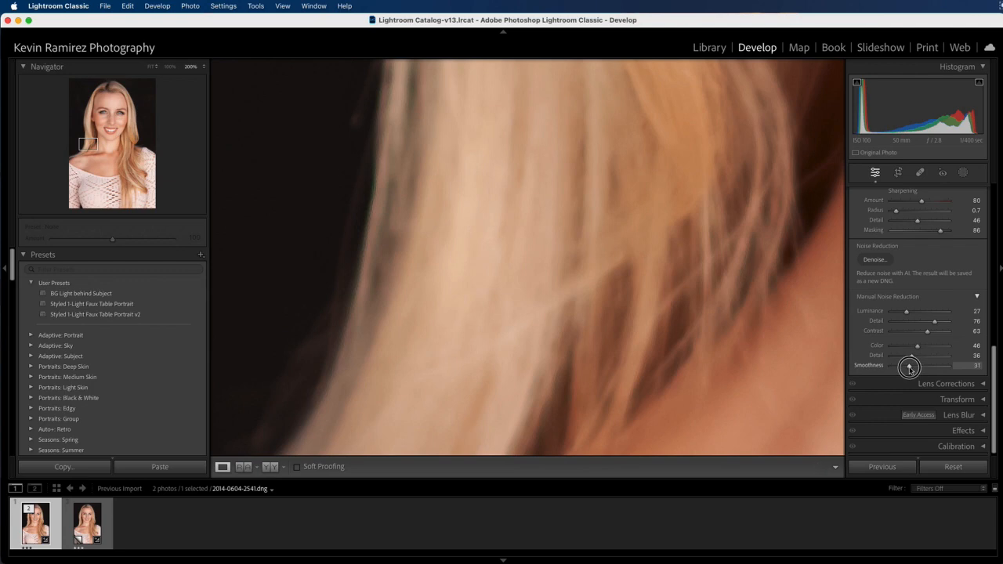
{"action": "left_click_drag", "start_coordinate": [909, 367], "coordinate": [907, 369]}
Step: Try Color noise reduction at 38, 10 and 0, then raise it back to 45
{"action": "left_click", "coordinate": [976, 346]}
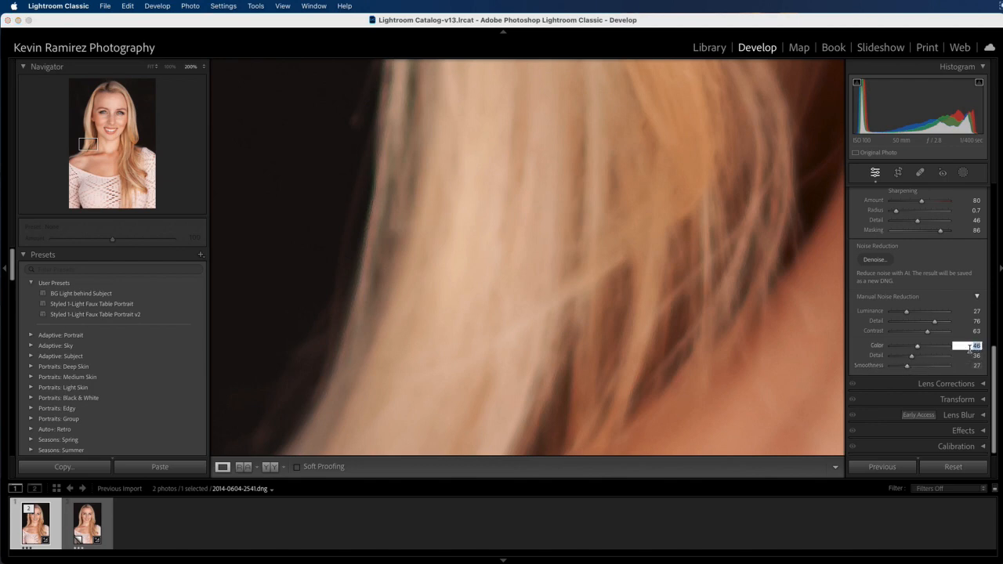
{"action": "type", "text": "38"}
{"action": "key", "text": "Return"}
{"action": "key", "text": "Down"}
{"action": "key", "text": "Down"}
{"action": "key", "text": "Down"}
{"action": "key", "text": "Down"}
{"action": "type", "text": "10"}
{"action": "key", "text": "Return"}
{"action": "type", "text": "0"}
{"action": "key", "text": "Return"}
{"action": "left_click_drag", "start_coordinate": [891, 347], "coordinate": [918, 350]}
Step: Zoom the portrait to 200% on the woman's eye and pan around the eye area
{"action": "left_click", "coordinate": [686, 311]}
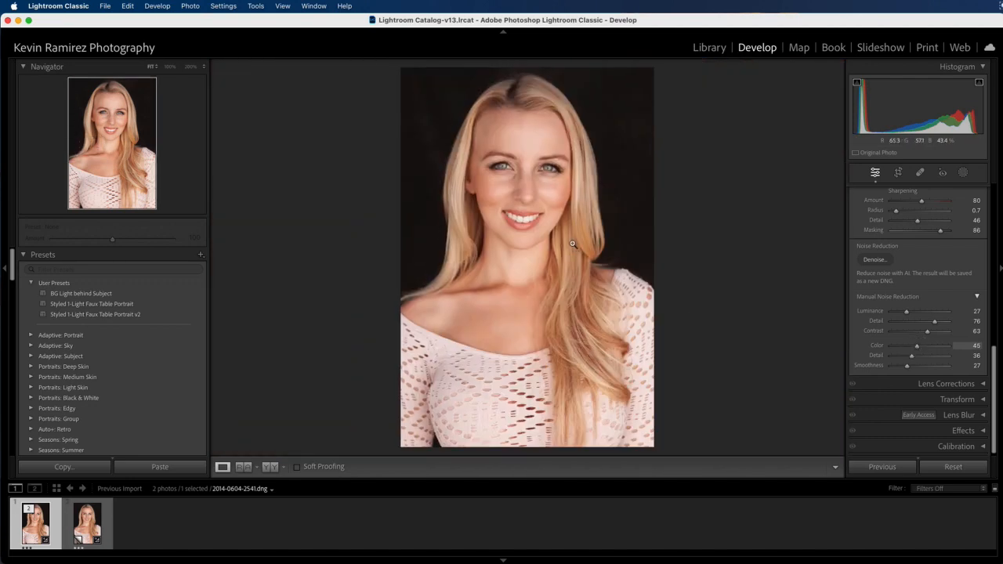
{"action": "left_click", "coordinate": [531, 158]}
{"action": "left_click_drag", "start_coordinate": [517, 206], "coordinate": [720, 238]}
{"action": "left_click_drag", "start_coordinate": [580, 274], "coordinate": [694, 300]}
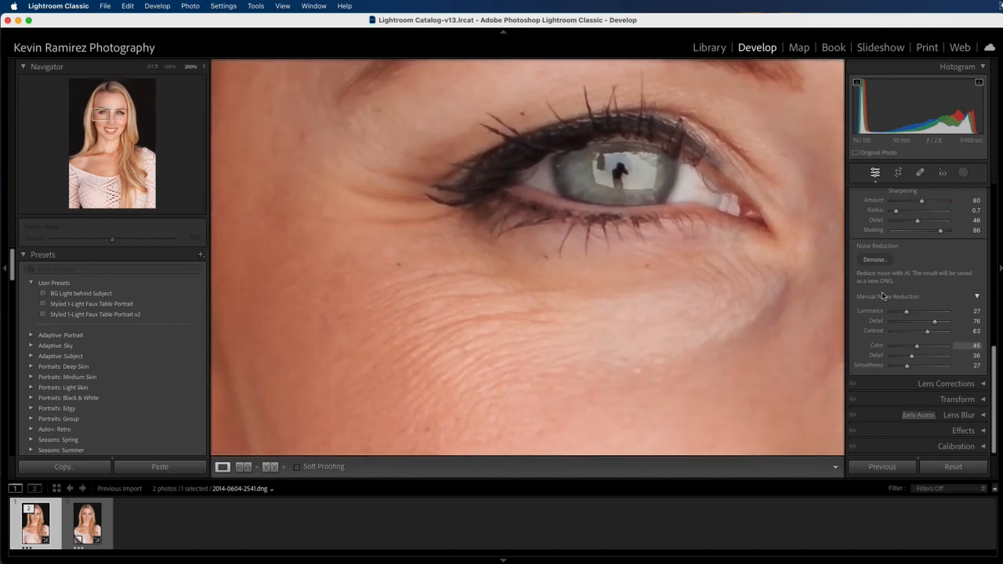
{"action": "left_click_drag", "start_coordinate": [994, 362], "coordinate": [992, 278]}
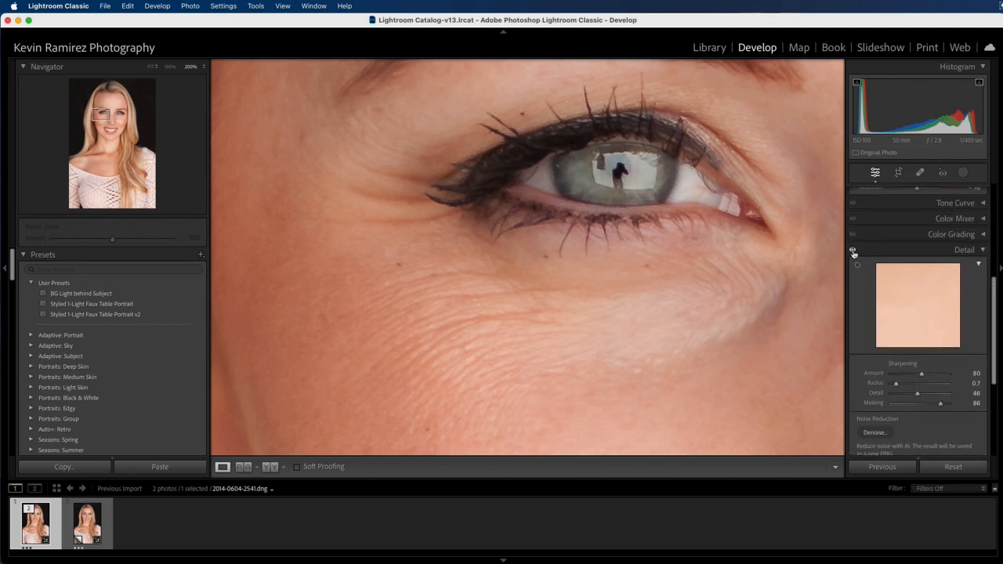
{"action": "left_click", "coordinate": [852, 251]}
{"action": "left_click", "coordinate": [852, 251]}
{"action": "left_click", "coordinate": [852, 251]}
{"action": "left_click", "coordinate": [853, 251]}
{"action": "left_click", "coordinate": [853, 251]}
{"action": "left_click", "coordinate": [853, 251]}
{"action": "left_click", "coordinate": [853, 251]}
{"action": "left_click", "coordinate": [853, 251]}
Step: In Lens Corrections, enable Remove Chromatic Aberration and the Canon EF 50mm profile corrections
{"action": "left_click", "coordinate": [982, 250]}
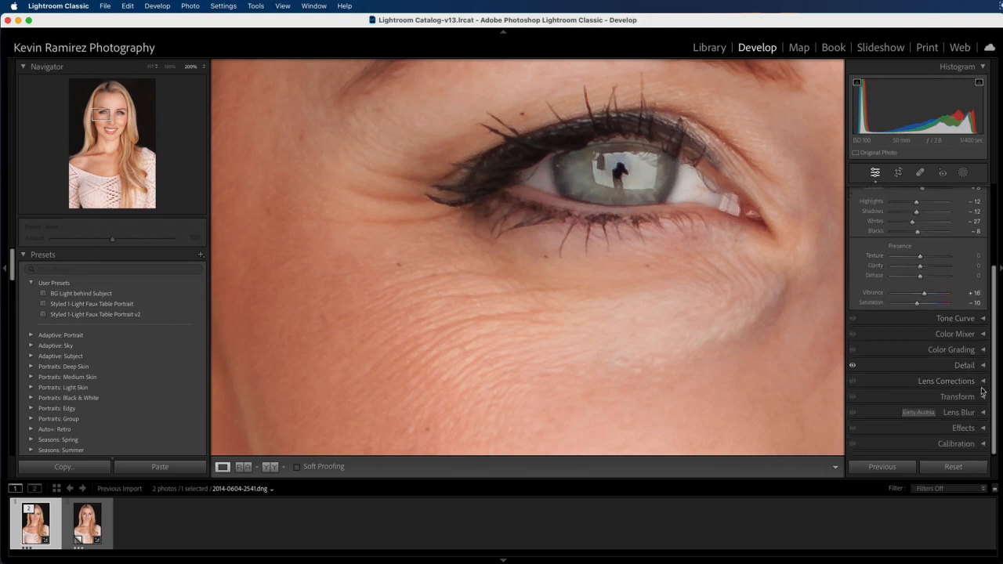
{"action": "left_click", "coordinate": [948, 381]}
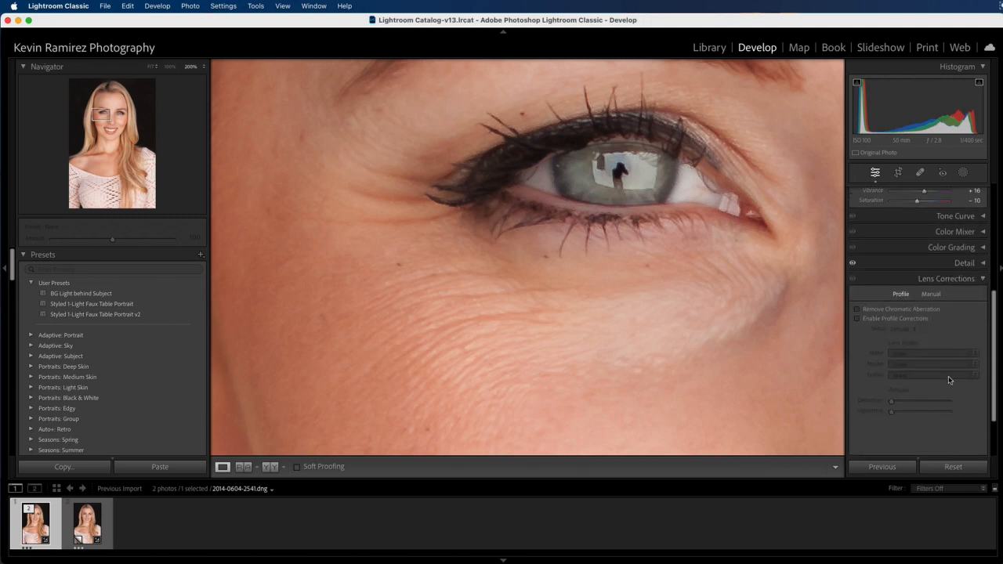
{"action": "left_click", "coordinate": [857, 310]}
{"action": "left_click", "coordinate": [856, 319]}
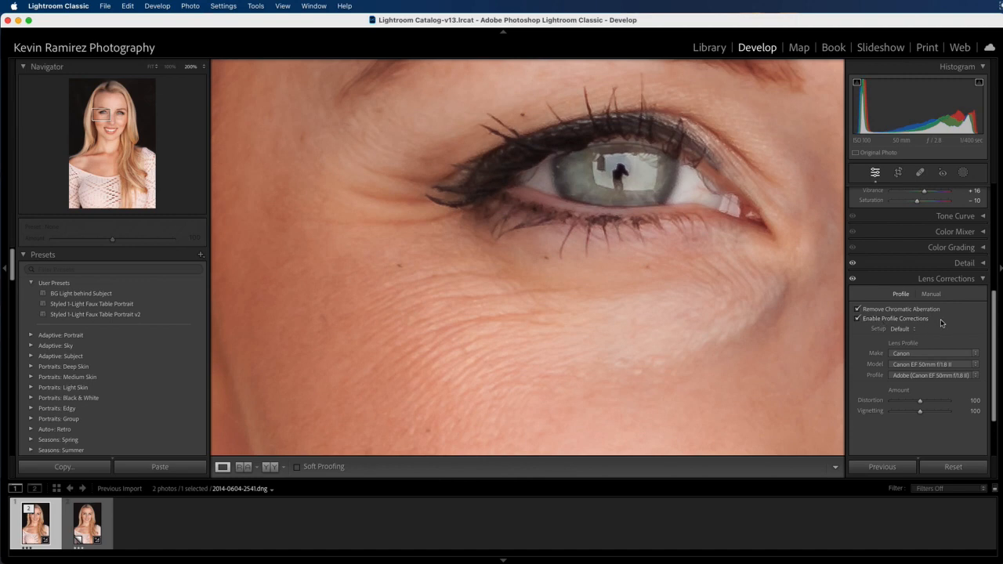
{"action": "left_click", "coordinate": [982, 279]}
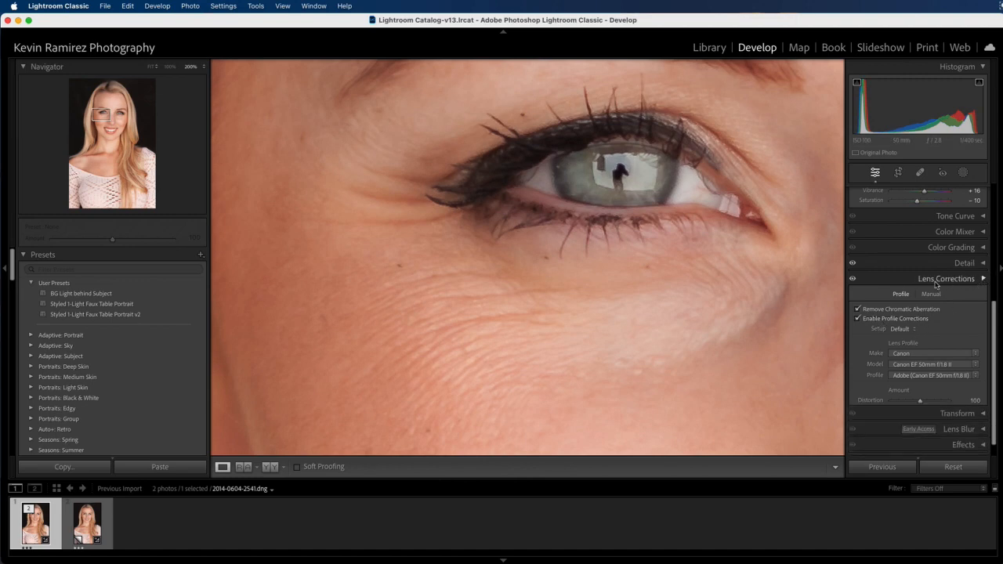
{"action": "left_click", "coordinate": [640, 270]}
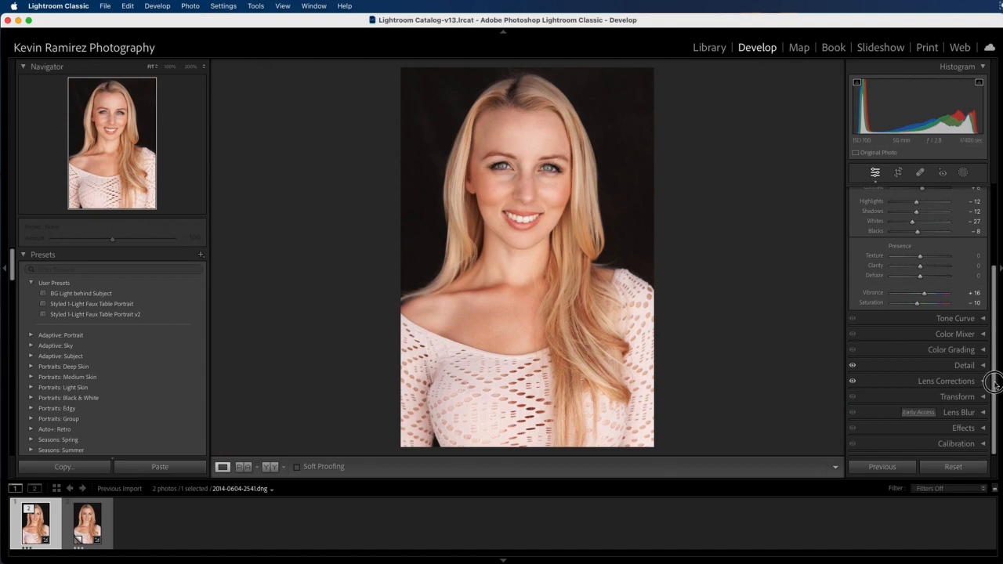
Step: Collapse the Basic panel and toggle the portrait between its Before and After views
{"action": "left_click_drag", "start_coordinate": [996, 306], "coordinate": [991, 216]}
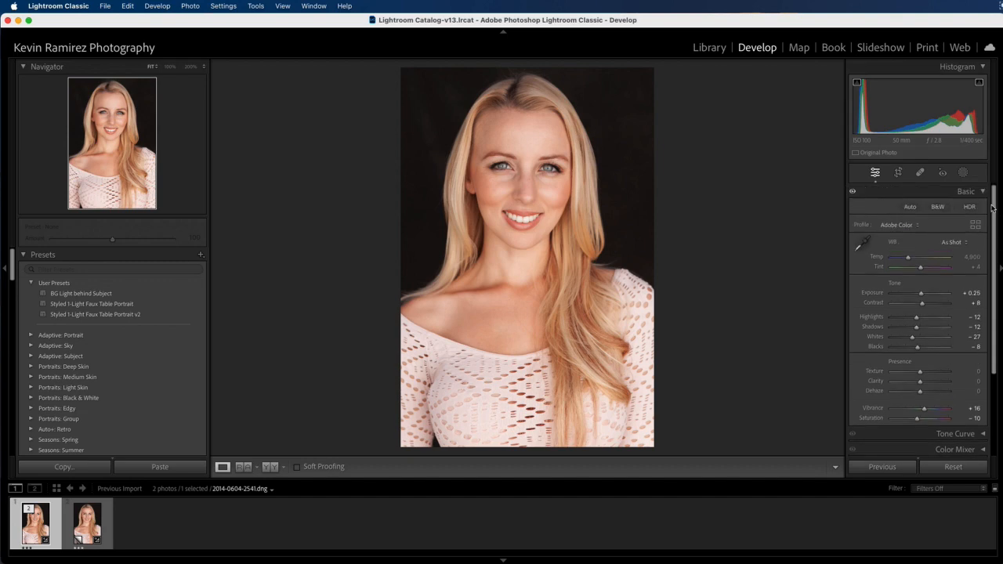
{"action": "left_click", "coordinate": [940, 191]}
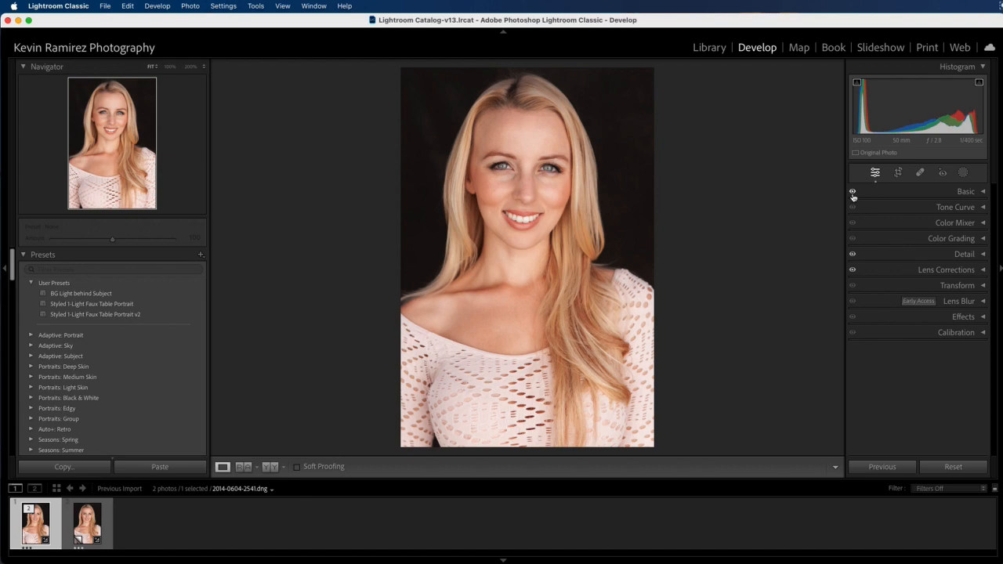
{"action": "key", "text": "backslash"}
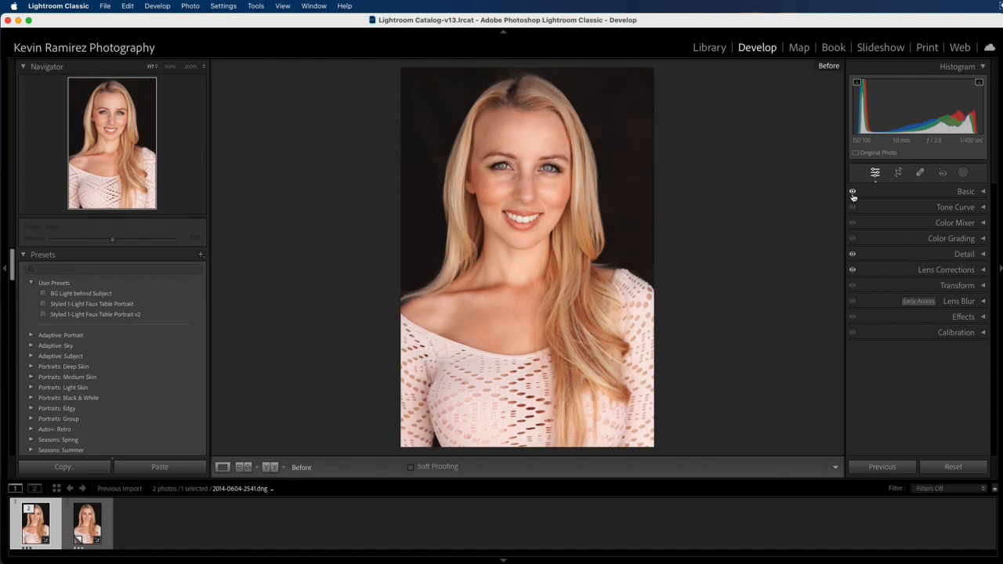
{"action": "key", "text": "backslash"}
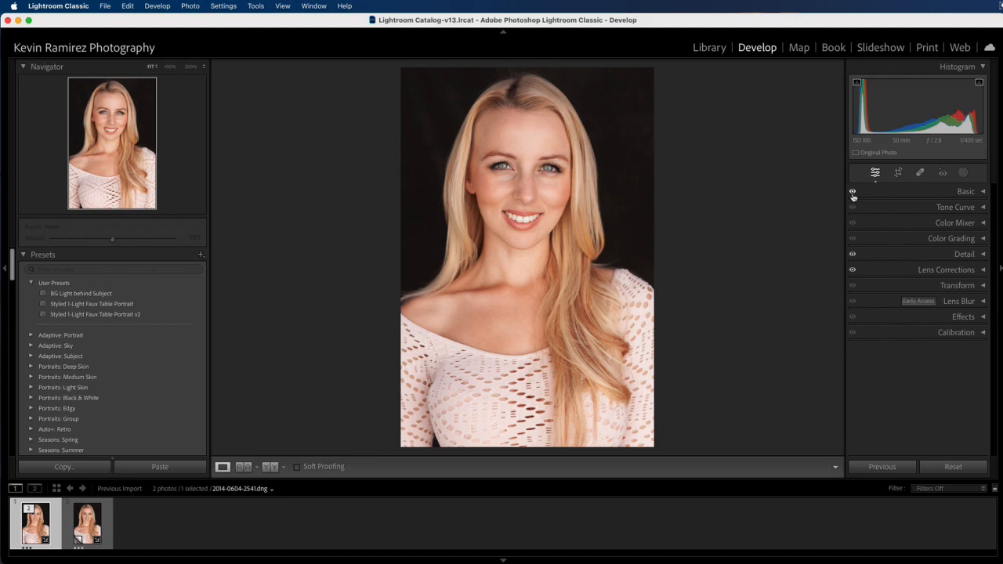
{"action": "key", "text": "backslash"}
{"action": "key", "text": "backslash"}
{"action": "key", "text": "backslash"}
{"action": "key", "text": "backslash"}
{"action": "key", "text": "backslash"}
{"action": "key", "text": "backslash"}
{"action": "key", "text": "backslash"}
{"action": "key", "text": "backslash"}
Step: From the Library, open Export One File and keep Export To set to Specific folder
{"action": "left_click", "coordinate": [711, 49]}
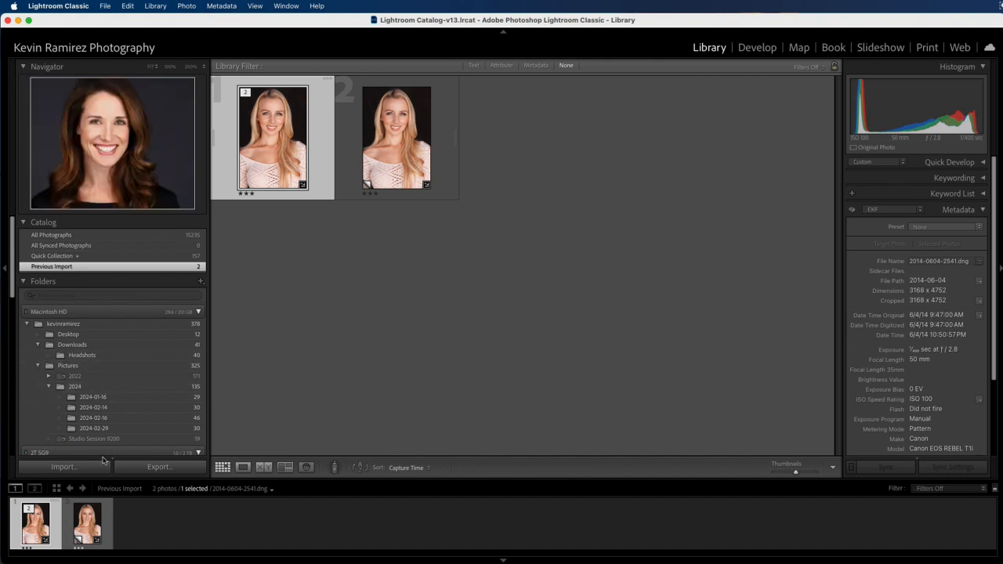
{"action": "left_click", "coordinate": [156, 467]}
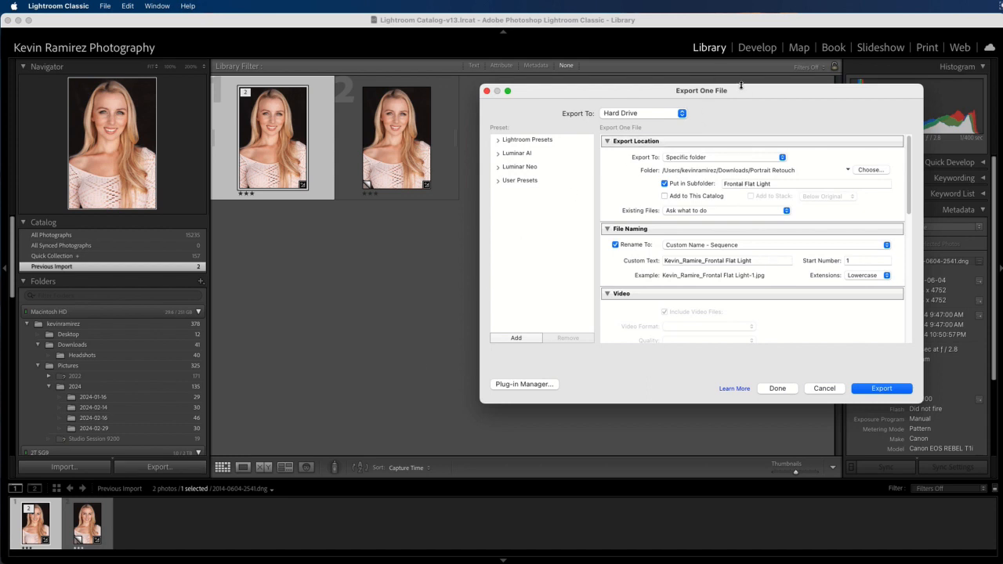
{"action": "left_click_drag", "start_coordinate": [743, 89], "coordinate": [597, 97]}
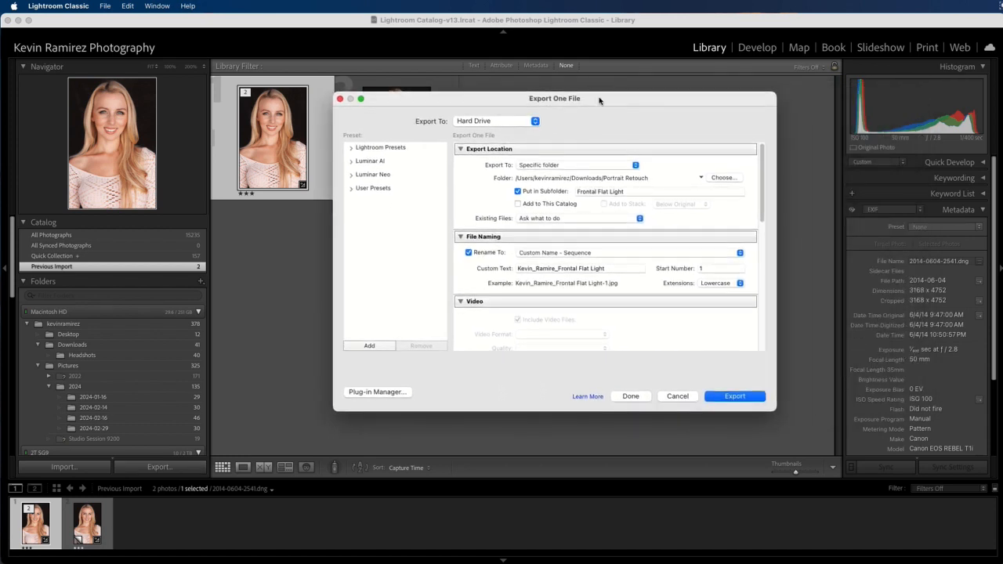
{"action": "left_click", "coordinate": [573, 166]}
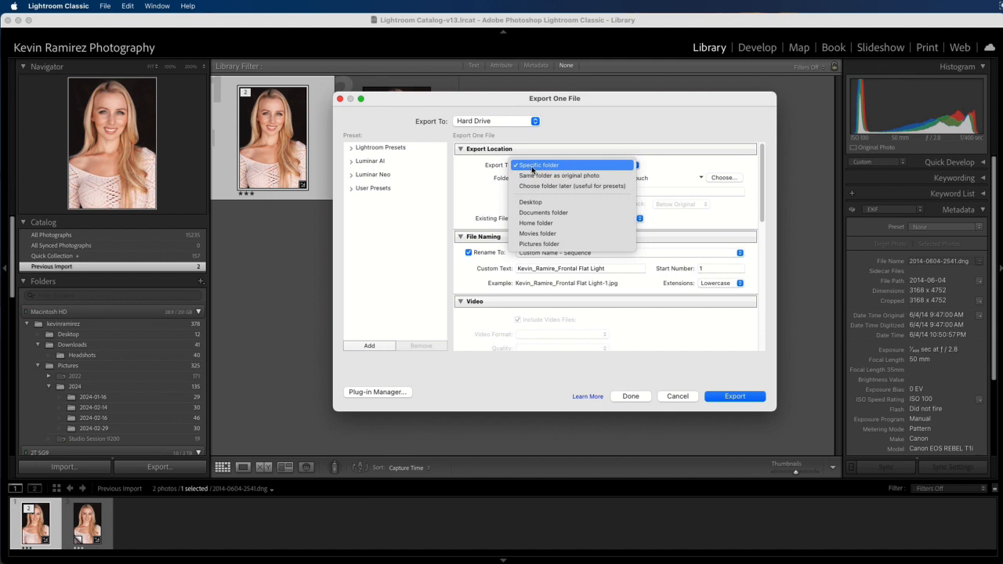
{"action": "left_click", "coordinate": [533, 166]}
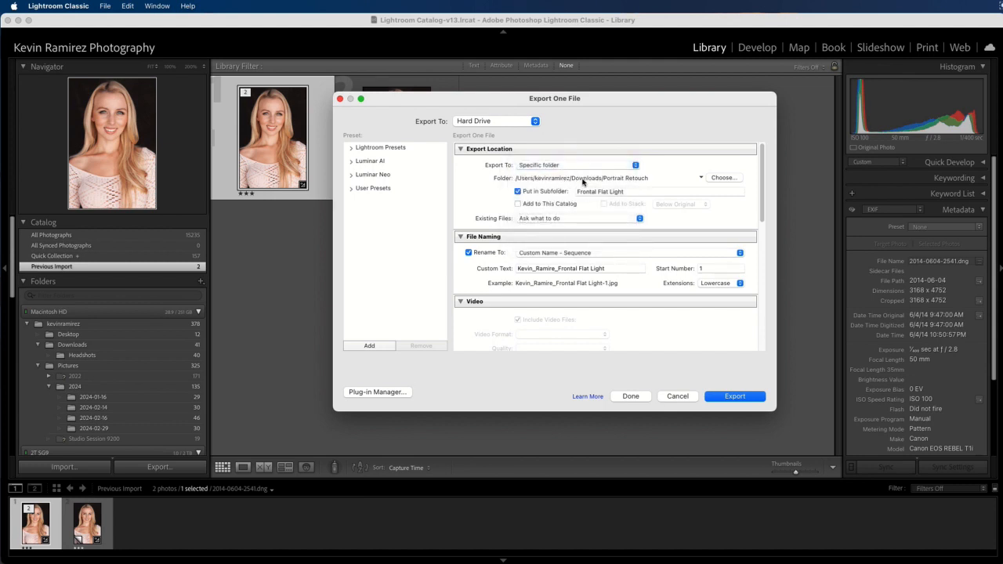
Step: Browse the export folder chooser to Downloads and start a new folder there
{"action": "left_click", "coordinate": [722, 178]}
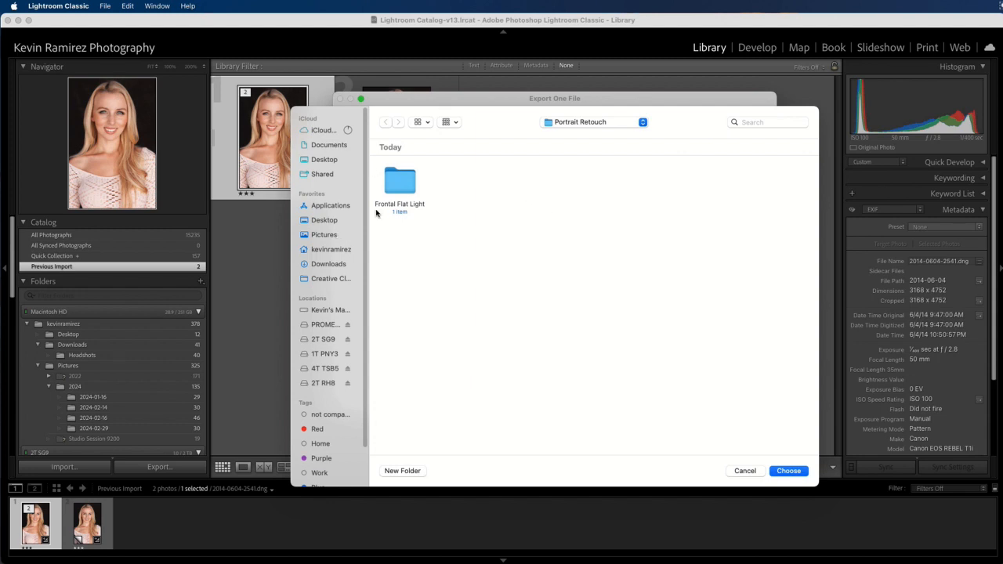
{"action": "left_click", "coordinate": [585, 124]}
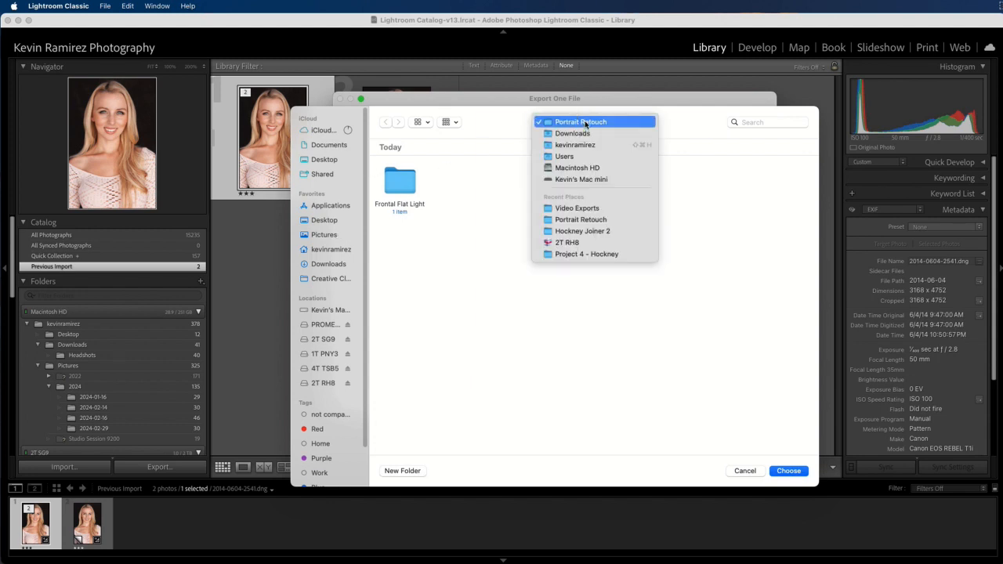
{"action": "left_click", "coordinate": [500, 128]}
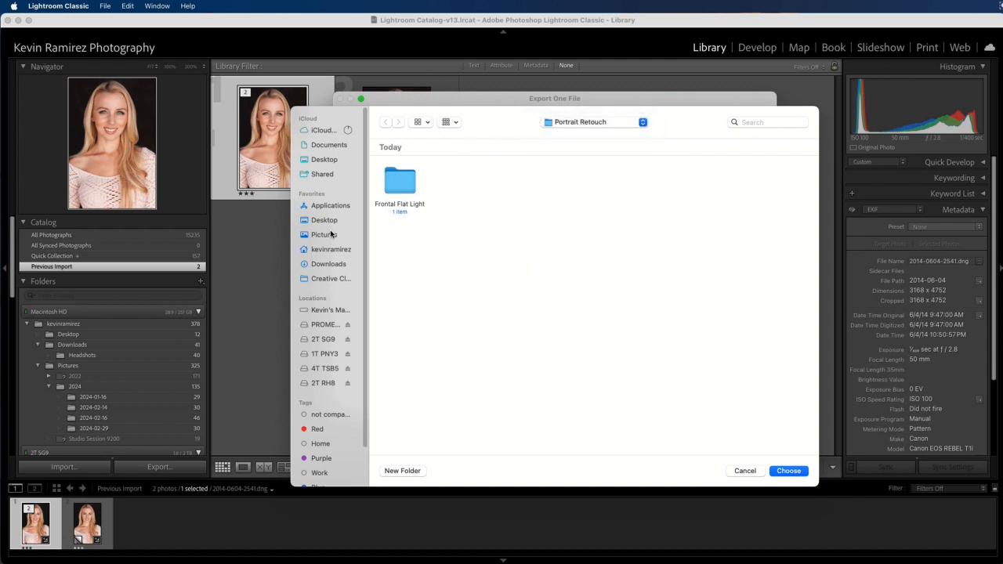
{"action": "left_click", "coordinate": [322, 266]}
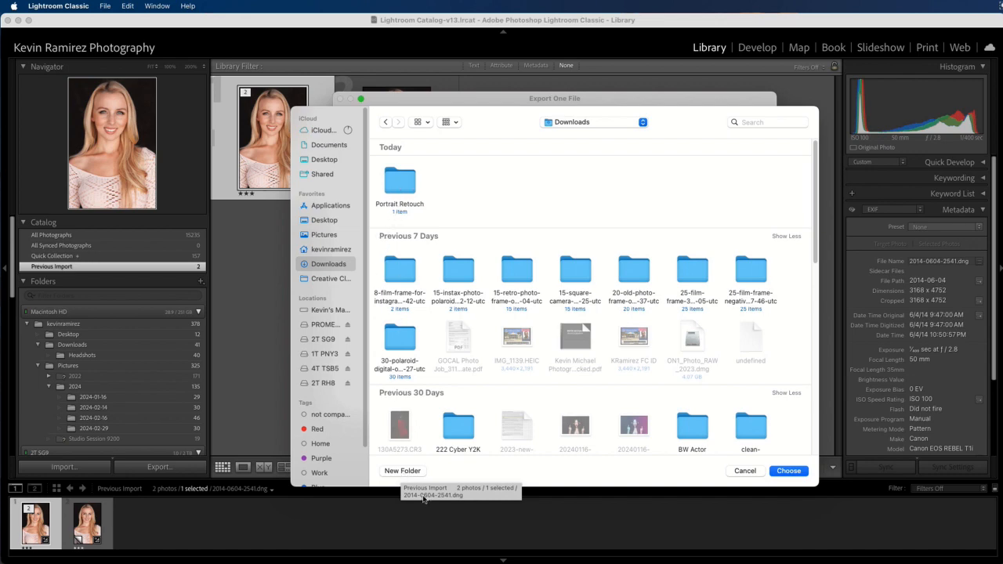
{"action": "left_click", "coordinate": [401, 471]}
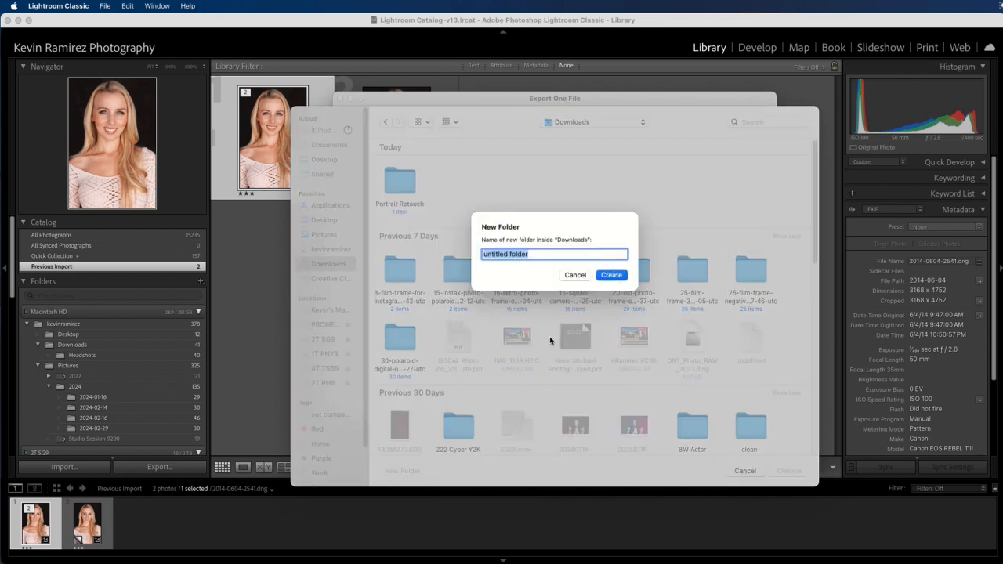
Step: Create the 'Portrait Retouch 2' folder in Downloads and choose it as the export folder
{"action": "type", "text": "Portrait Retouch 2"}
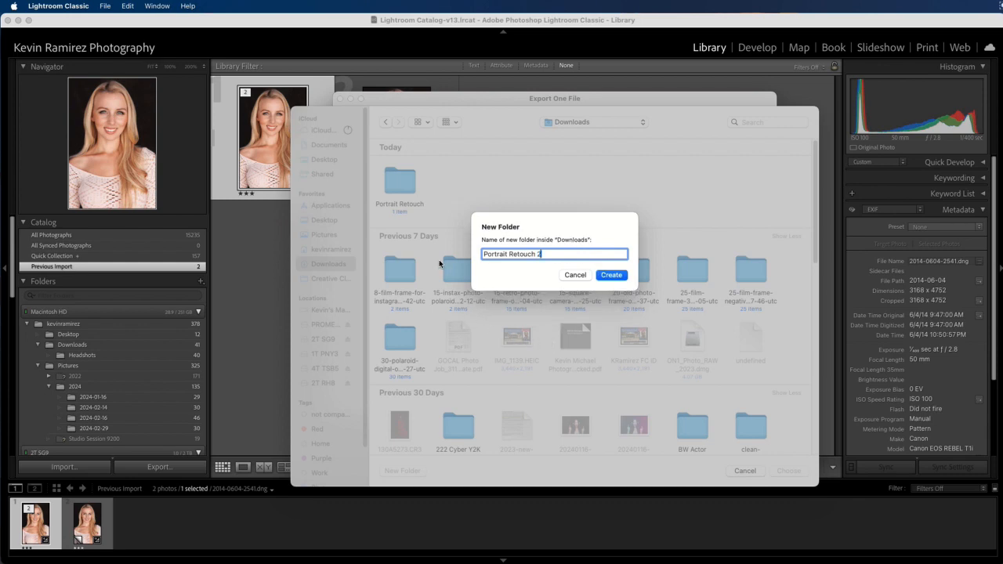
{"action": "left_click", "coordinate": [612, 275]}
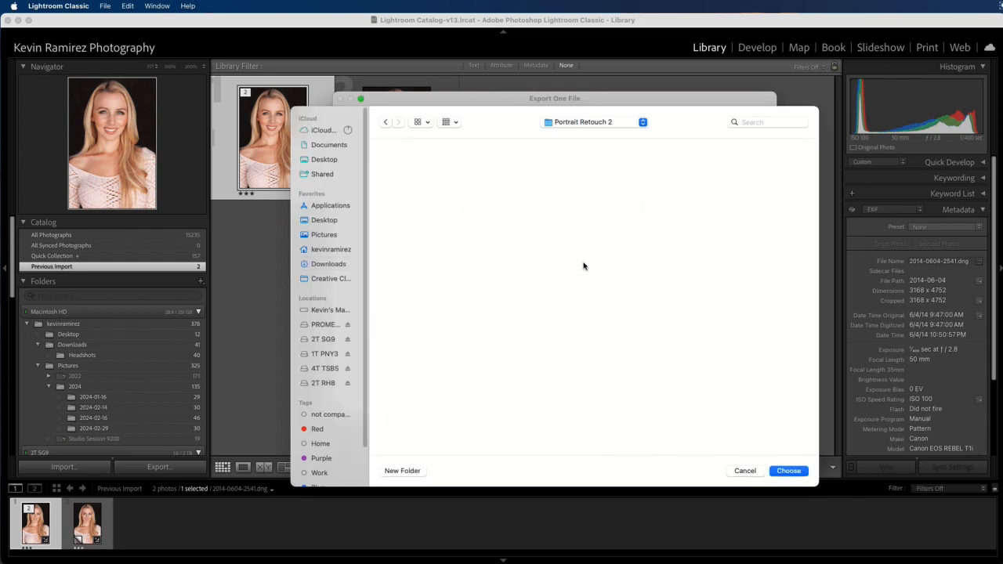
{"action": "left_click", "coordinate": [787, 471]}
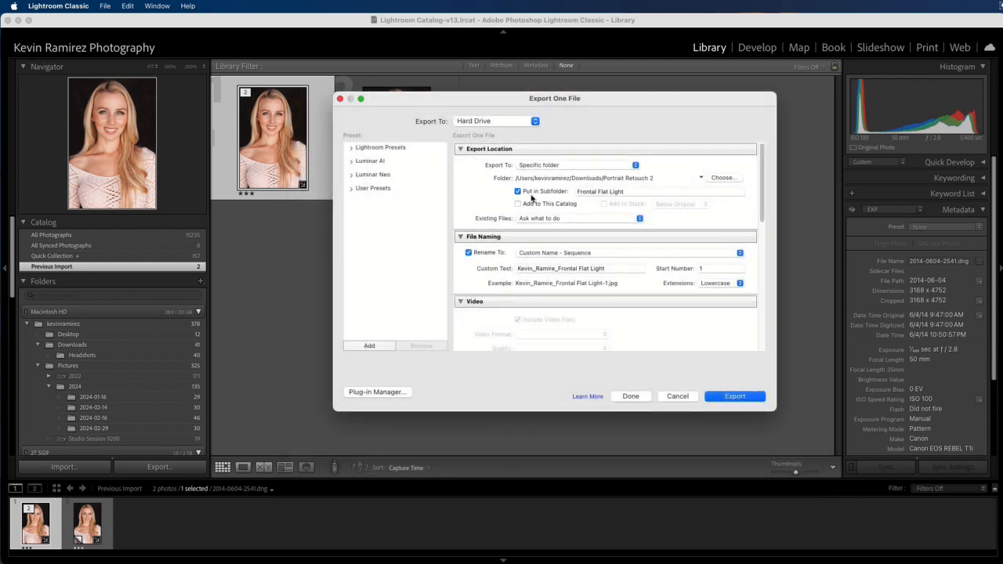
Step: Set the export subfolder name to Frontal Flat Light
{"action": "left_click", "coordinate": [517, 192]}
{"action": "left_click", "coordinate": [632, 191]}
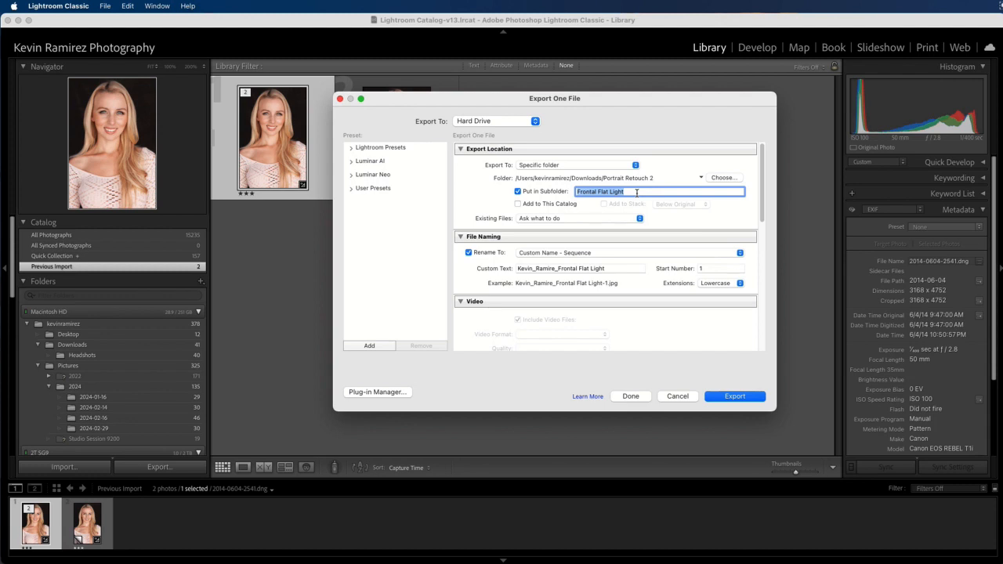
{"action": "type", "text": "F"}
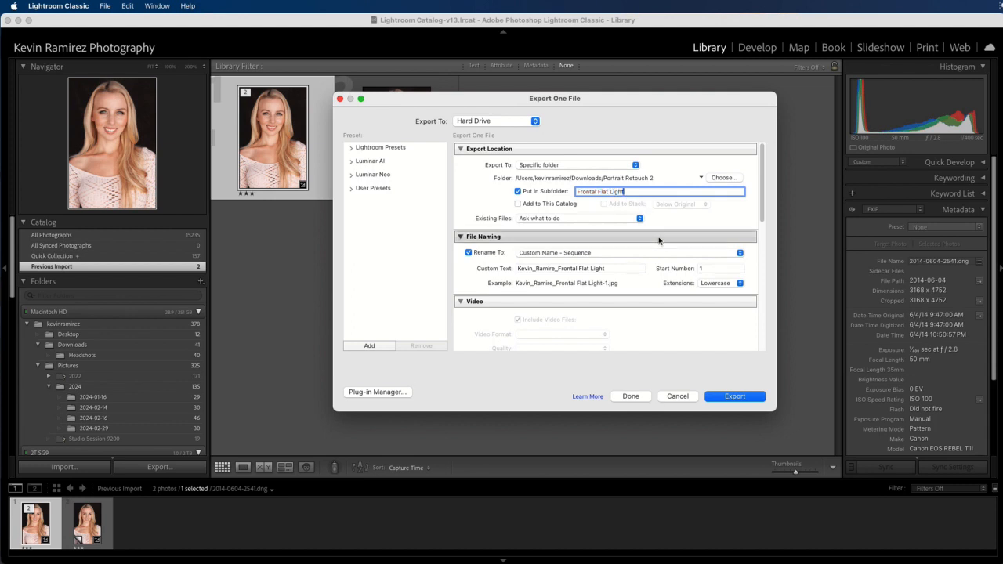
Step: Turn off Rename To so the file keeps its original name, 2014-0604-2541.jpg
{"action": "left_click", "coordinate": [460, 236]}
{"action": "left_click", "coordinate": [461, 237]}
{"action": "left_click", "coordinate": [468, 253]}
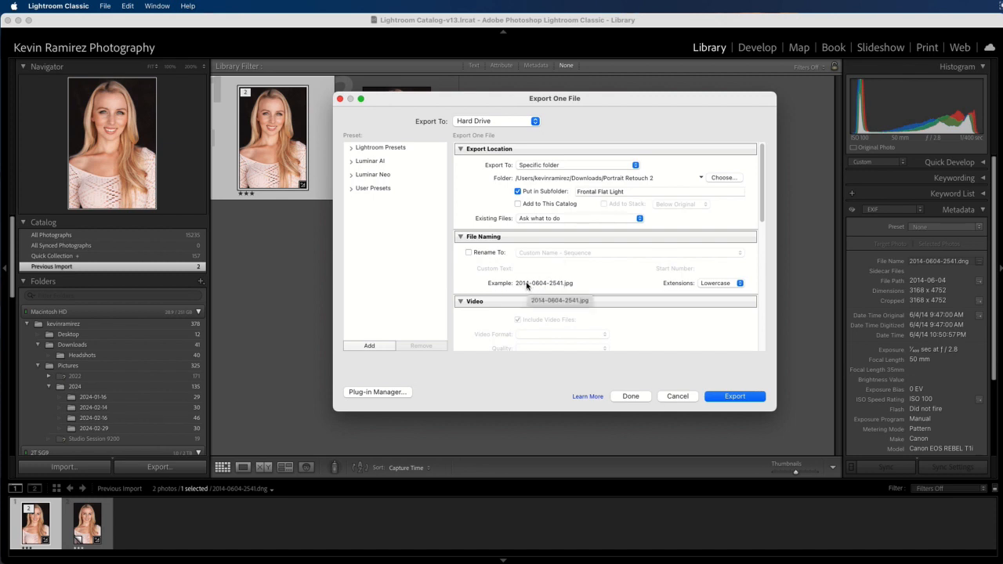
Step: Rename with Custom Name - Sequence: the photographer's name plus _Frontal_Flat_Light, starting at 1
{"action": "left_click", "coordinate": [469, 253]}
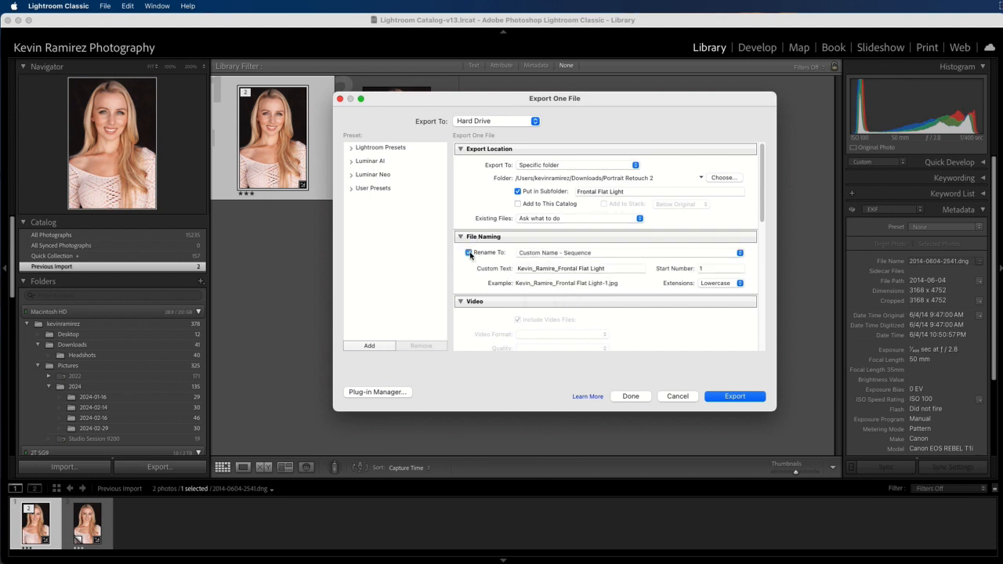
{"action": "left_click", "coordinate": [559, 253]}
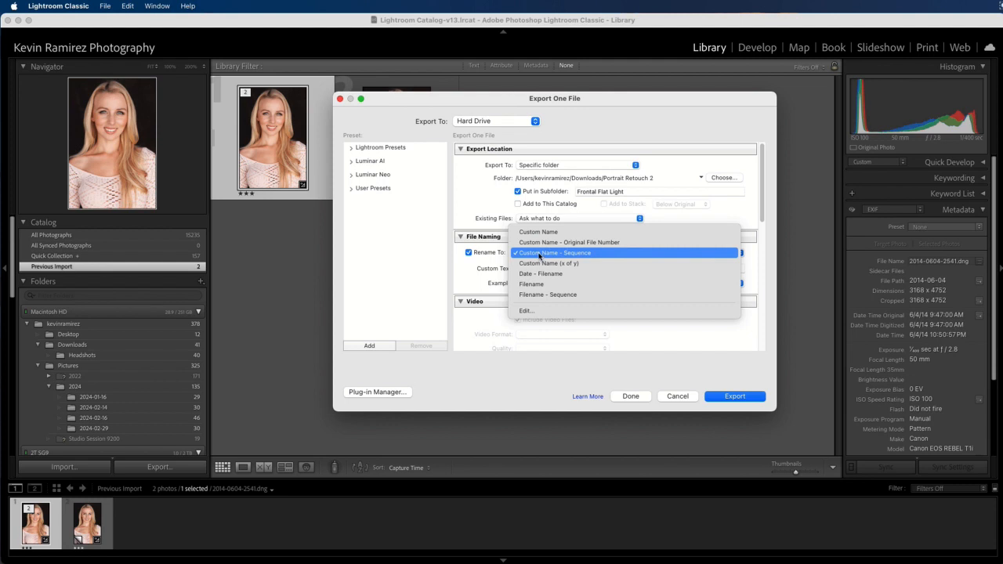
{"action": "left_click", "coordinate": [541, 254]}
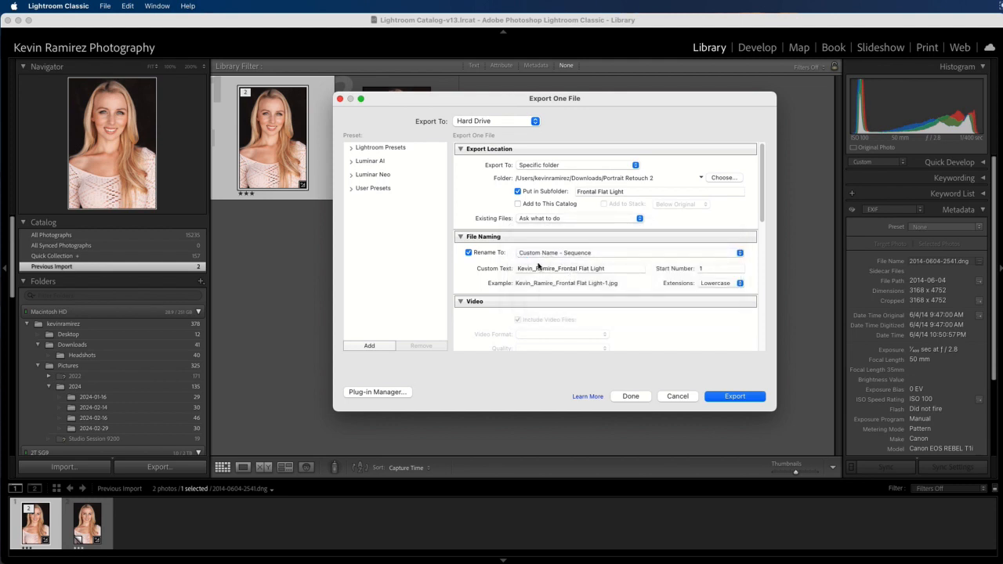
{"action": "left_click", "coordinate": [616, 270]}
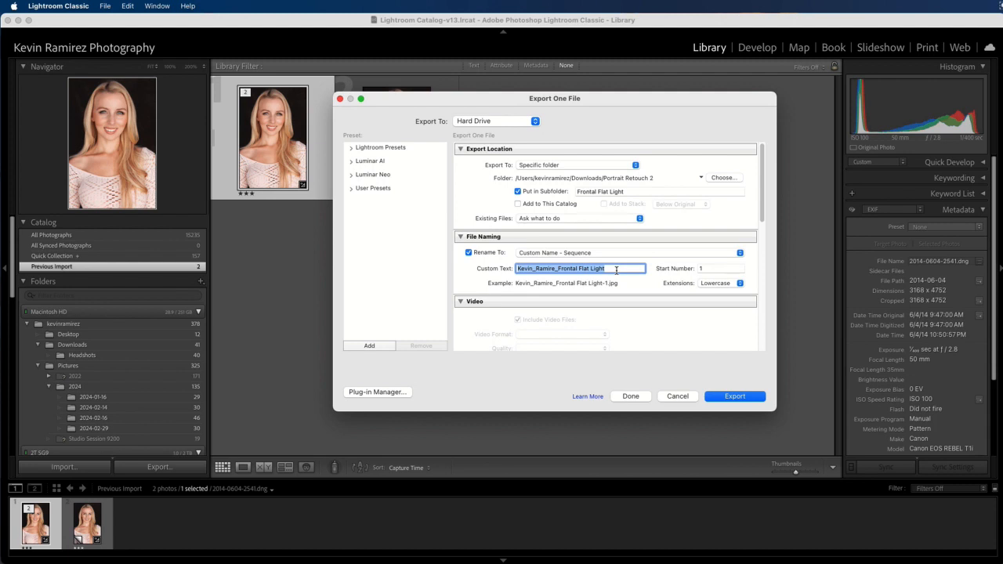
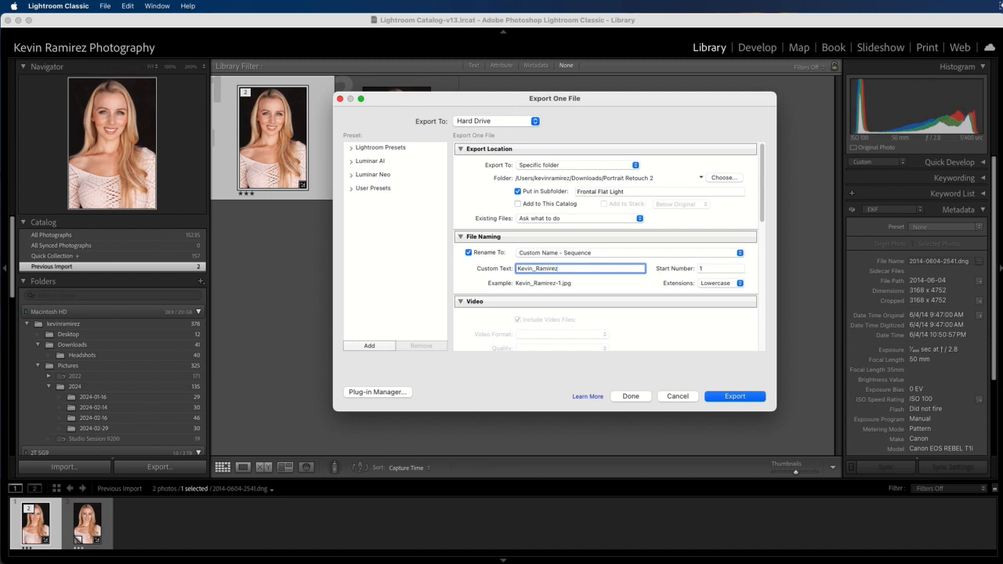
{"action": "type", "text": "_Frontal_Flat_Light"}
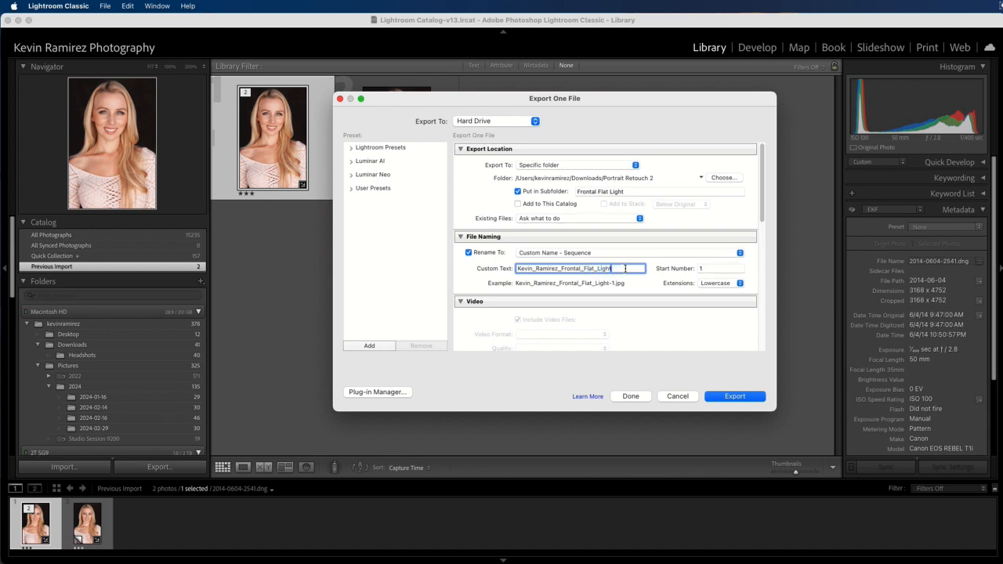
{"action": "left_click", "coordinate": [699, 268]}
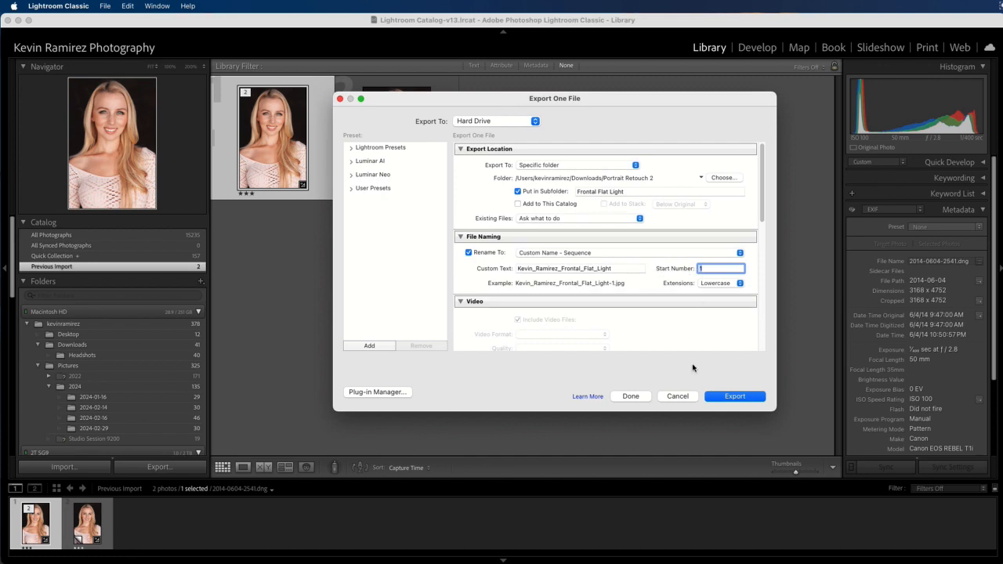
Step: Set the file format to TIFF with compression None, Adobe RGB (1998) and 8 bits/component
{"action": "scroll", "coordinate": [708, 332], "scroll_direction": "down", "scroll_amount": 5}
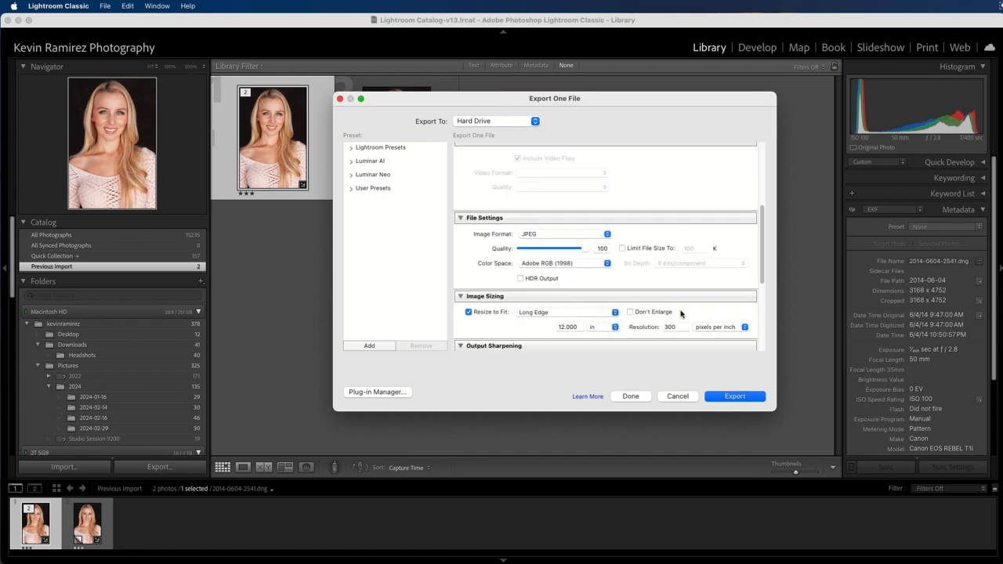
{"action": "scroll", "coordinate": [642, 255], "scroll_direction": "up", "scroll_amount": 3}
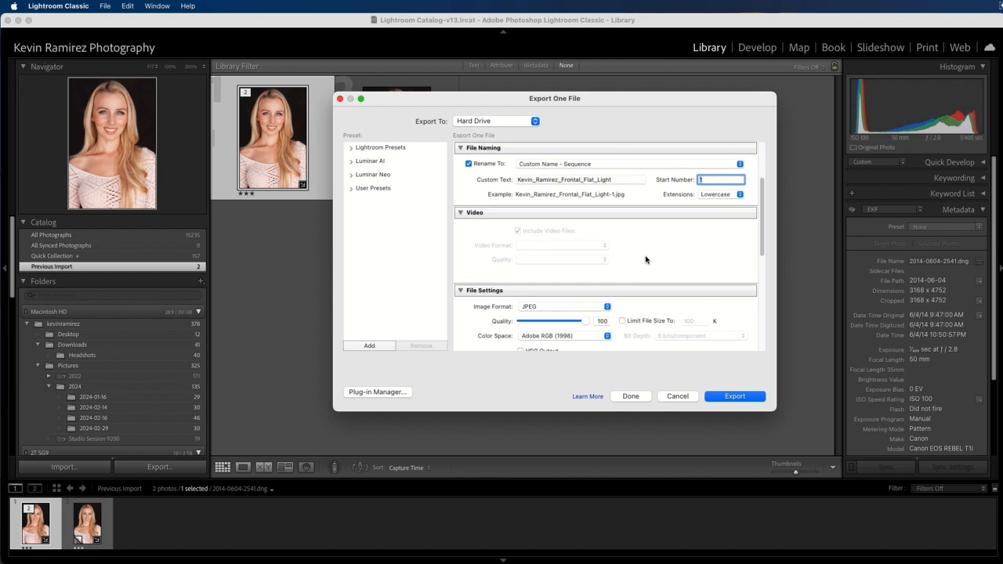
{"action": "scroll", "coordinate": [647, 260], "scroll_direction": "down", "scroll_amount": 2}
{"action": "left_click", "coordinate": [595, 267]}
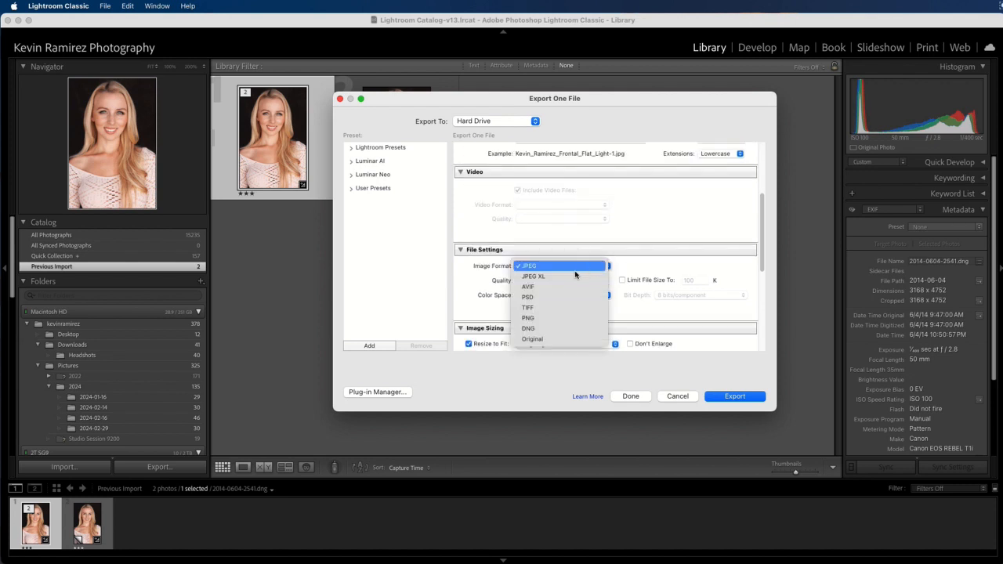
{"action": "left_click", "coordinate": [534, 307]}
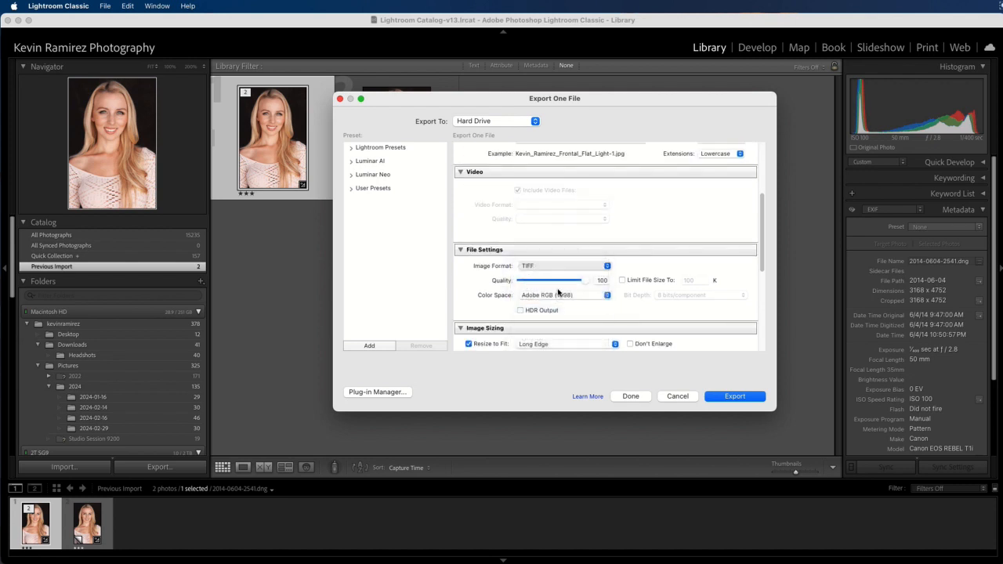
{"action": "left_click", "coordinate": [551, 285]}
{"action": "left_click", "coordinate": [524, 280]}
{"action": "left_click", "coordinate": [537, 297]}
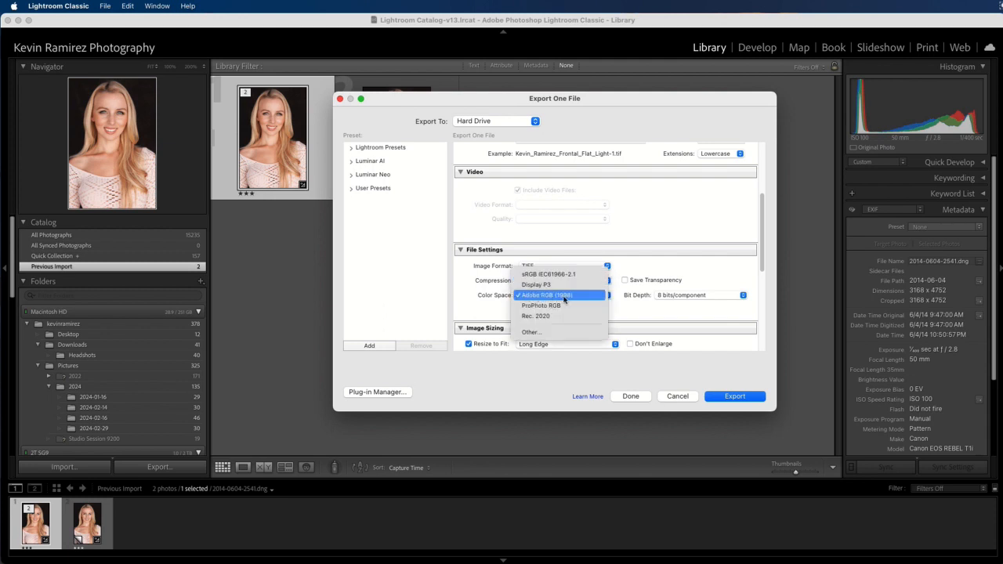
{"action": "left_click", "coordinate": [569, 298]}
{"action": "left_click", "coordinate": [684, 296]}
{"action": "left_click", "coordinate": [674, 295]}
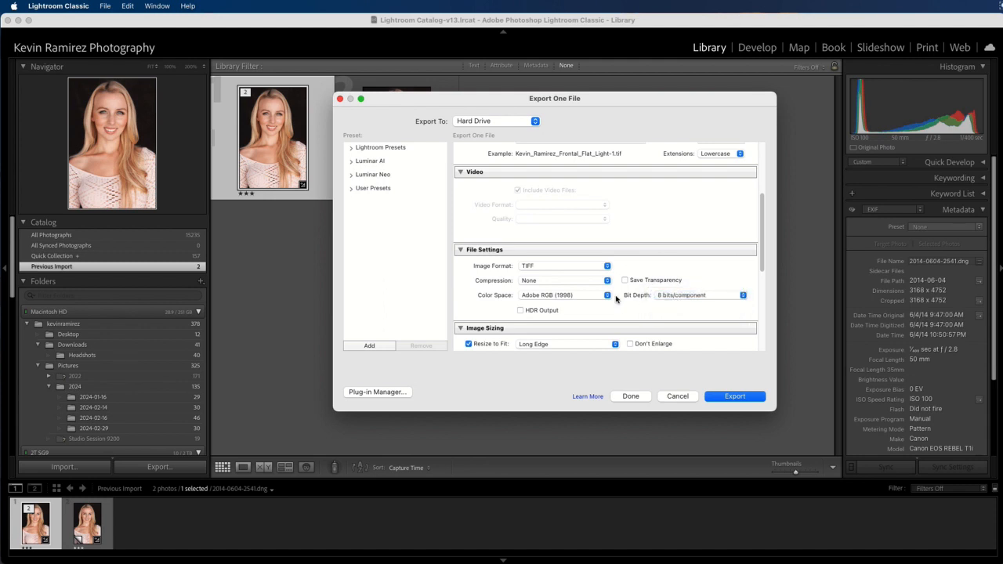
Step: Turn off Resize to Fit and set the resolution to 300 ppi
{"action": "scroll", "coordinate": [656, 301], "scroll_direction": "down", "scroll_amount": 1}
{"action": "scroll", "coordinate": [683, 299], "scroll_direction": "down", "scroll_amount": 3}
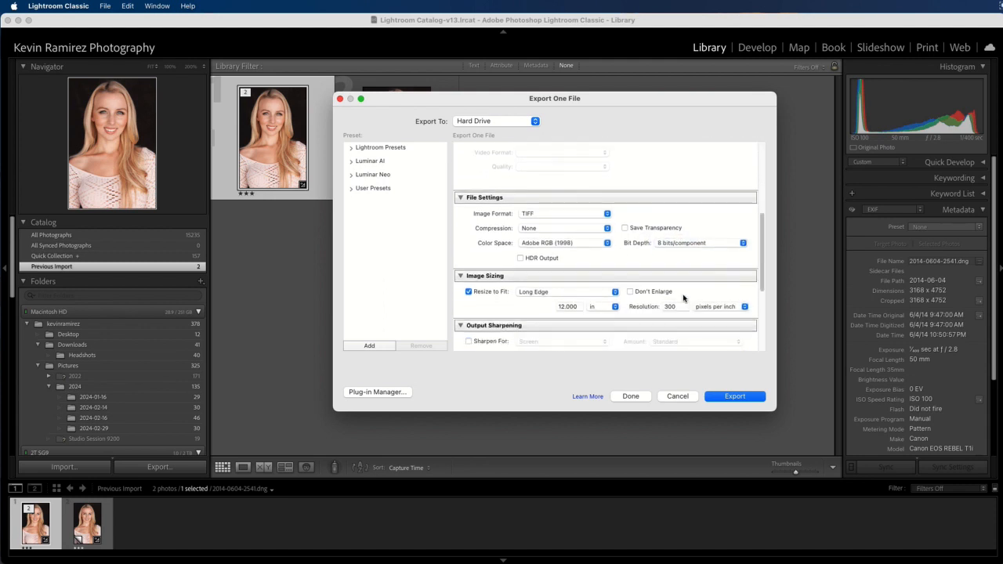
{"action": "left_click", "coordinate": [468, 292]}
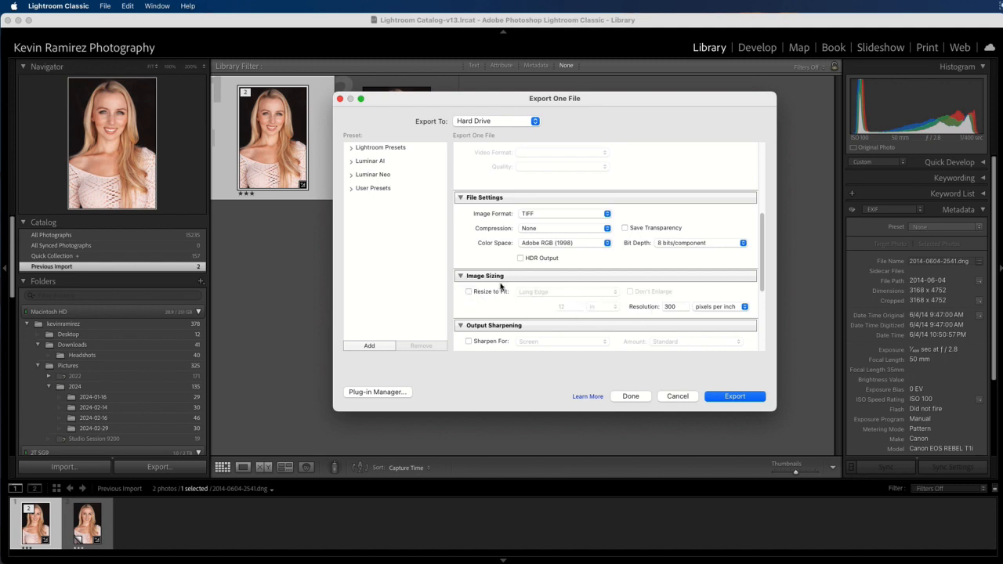
{"action": "double_click", "coordinate": [675, 309]}
{"action": "type", "text": "30"}
{"action": "left_click_drag", "start_coordinate": [762, 279], "coordinate": [760, 323]}
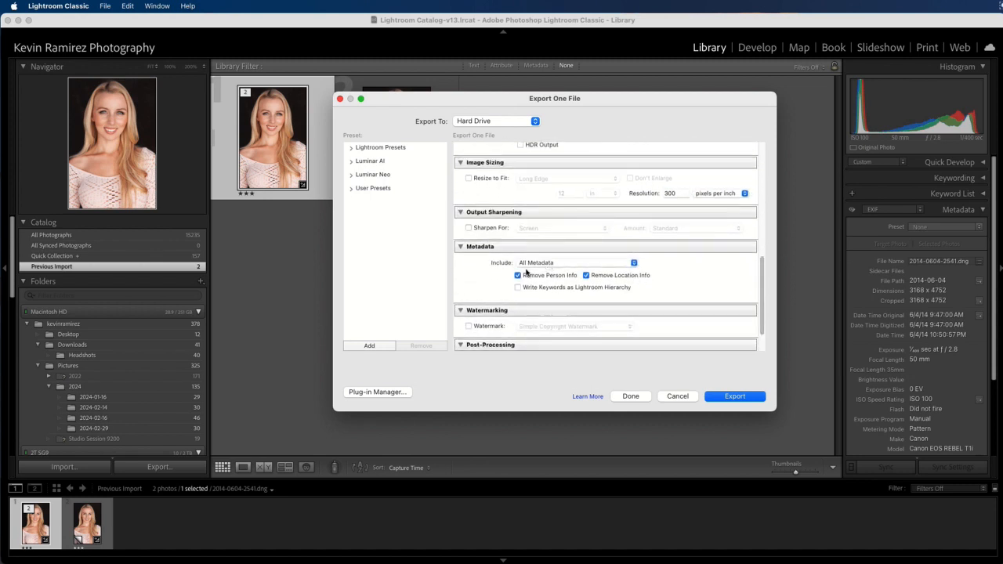
{"action": "scroll", "coordinate": [670, 279], "scroll_direction": "down", "scroll_amount": 2}
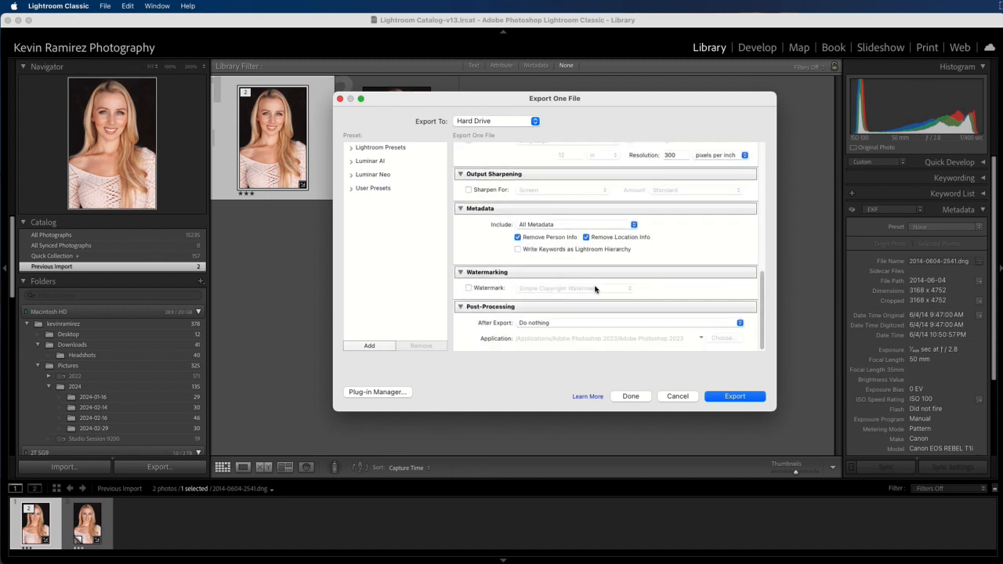
{"action": "left_click", "coordinate": [562, 324]}
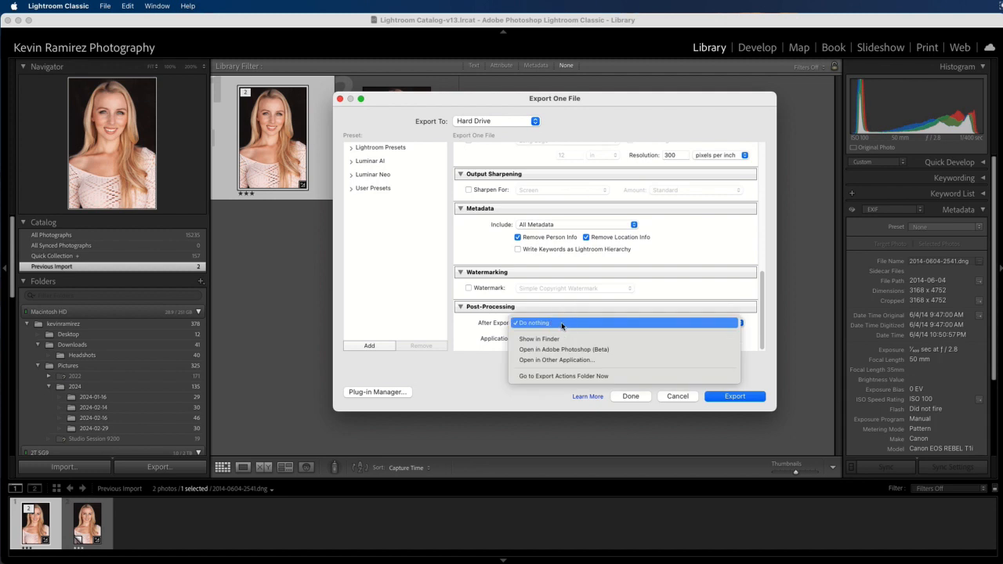
{"action": "left_click", "coordinate": [545, 323]}
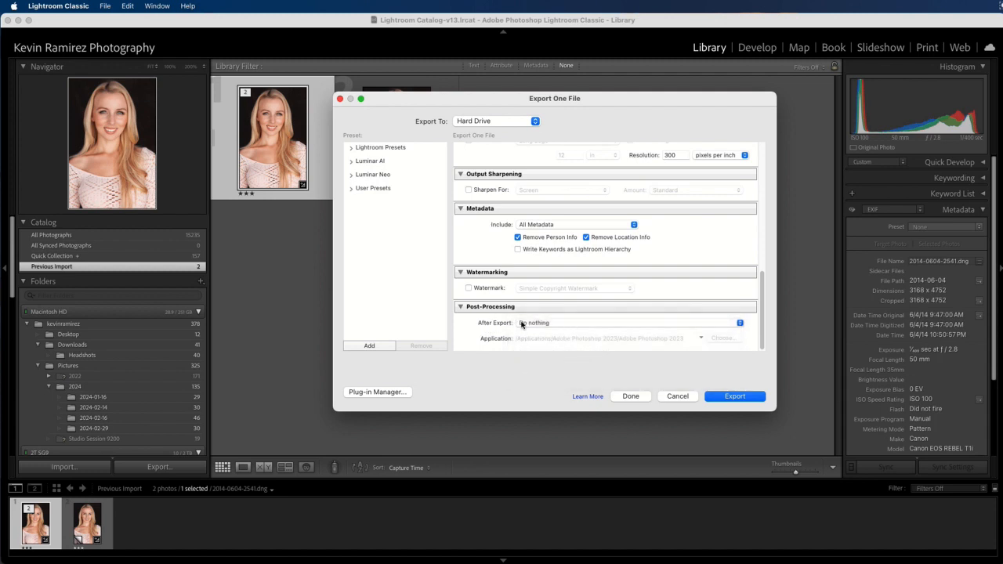
Step: Export the blonde woman's headshot as a single file using the configured TIFF settings
{"action": "left_click", "coordinate": [730, 397]}
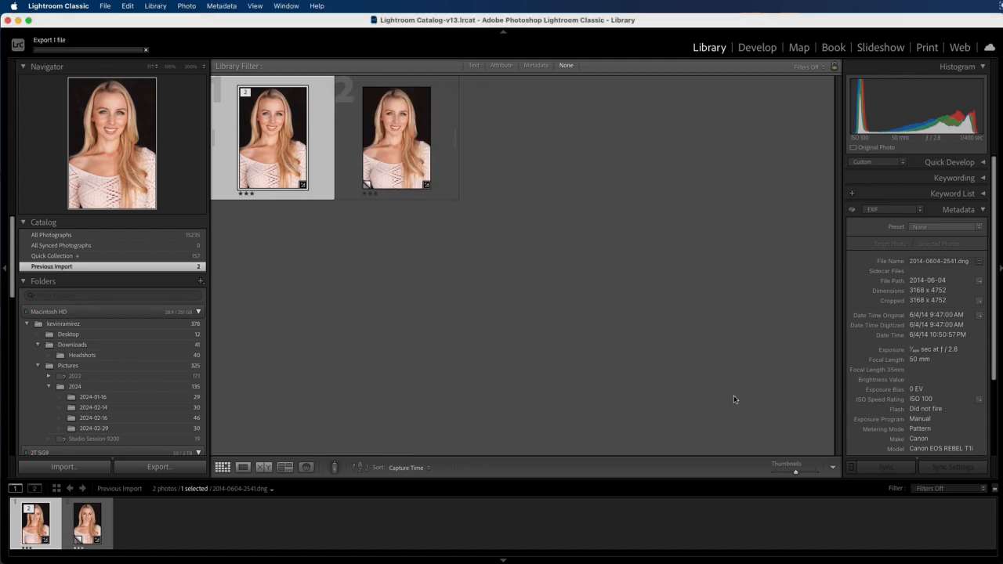